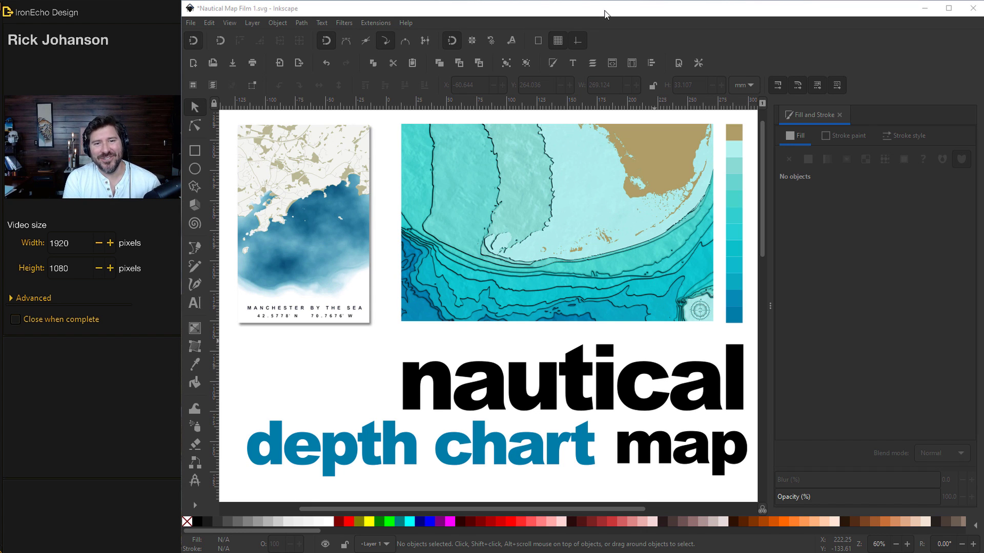
click(604, 14)
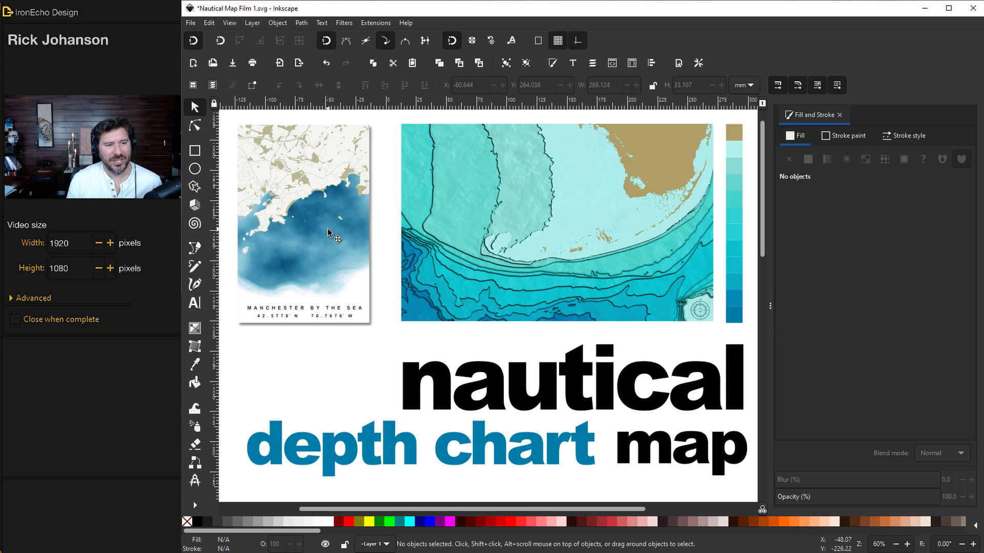
scroll(378, 246, down, 6)
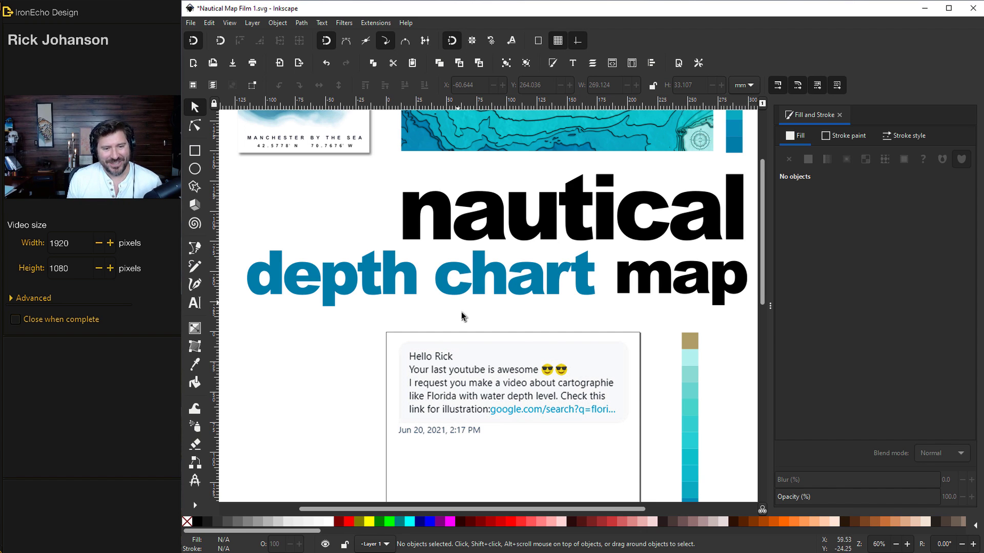
scroll(510, 352, up, 4)
scroll(510, 348, up, 4)
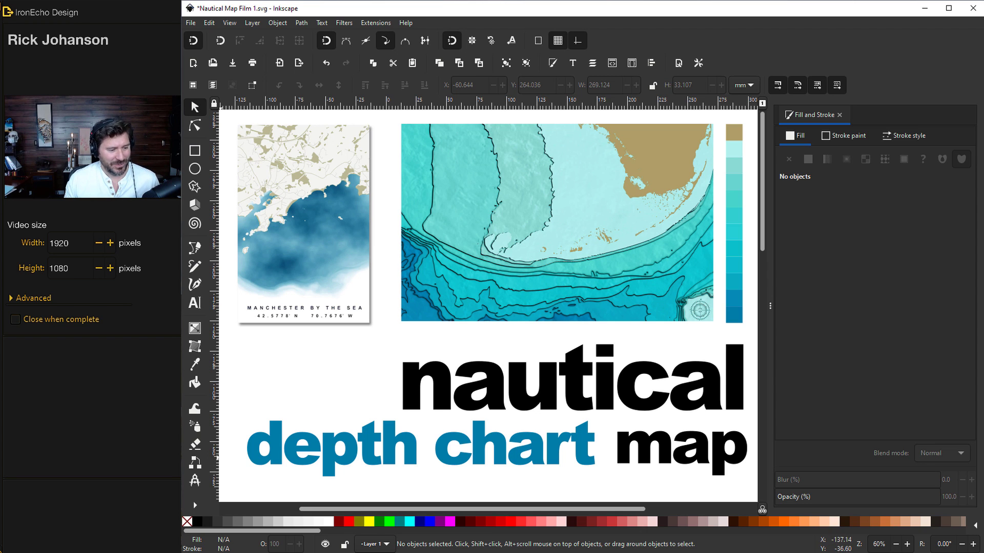
Step: Switch to OpenStreetMap in the browser and check its Copyright and License page
key(alt+Tab)
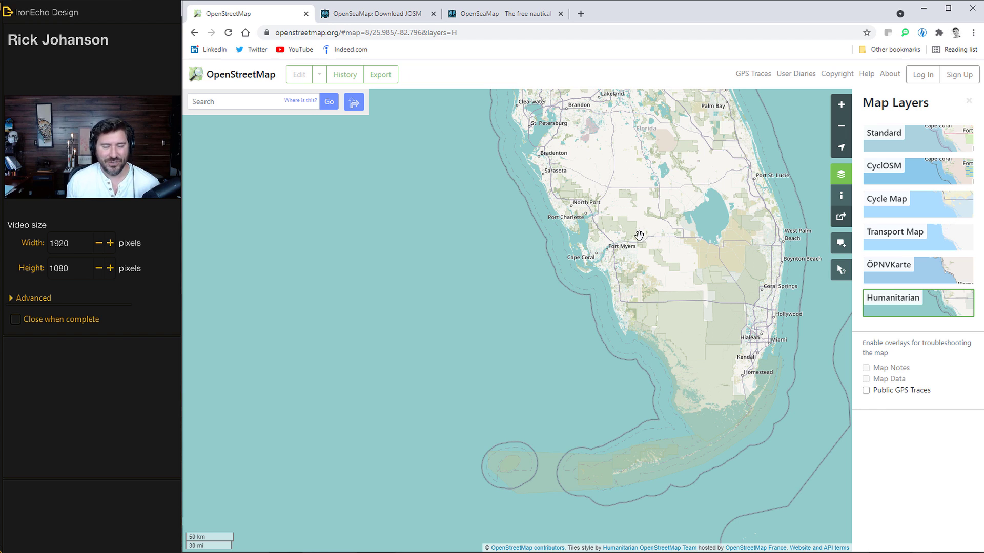
click(831, 77)
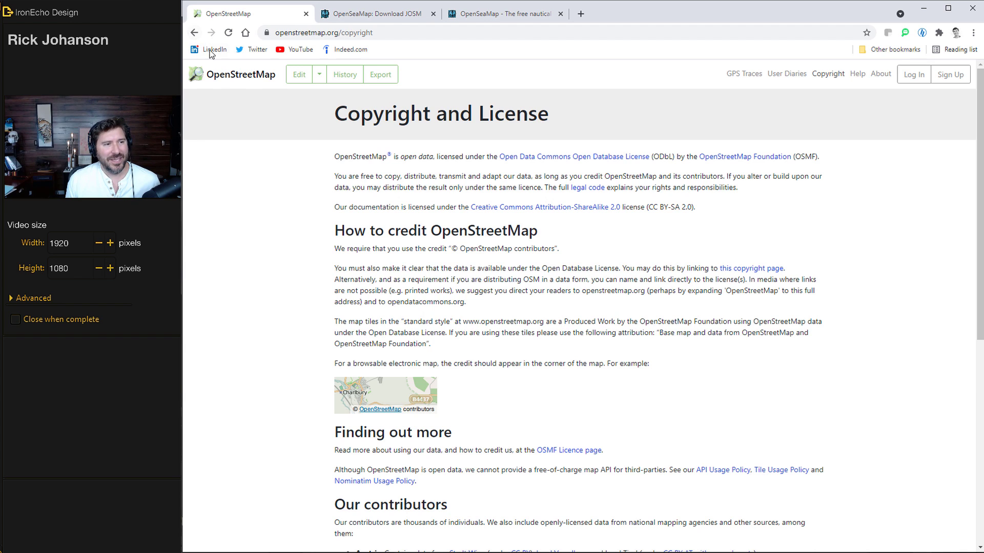
click(195, 33)
Step: Change the South Florida map to the Standard map layer
drag(630, 257, 604, 265)
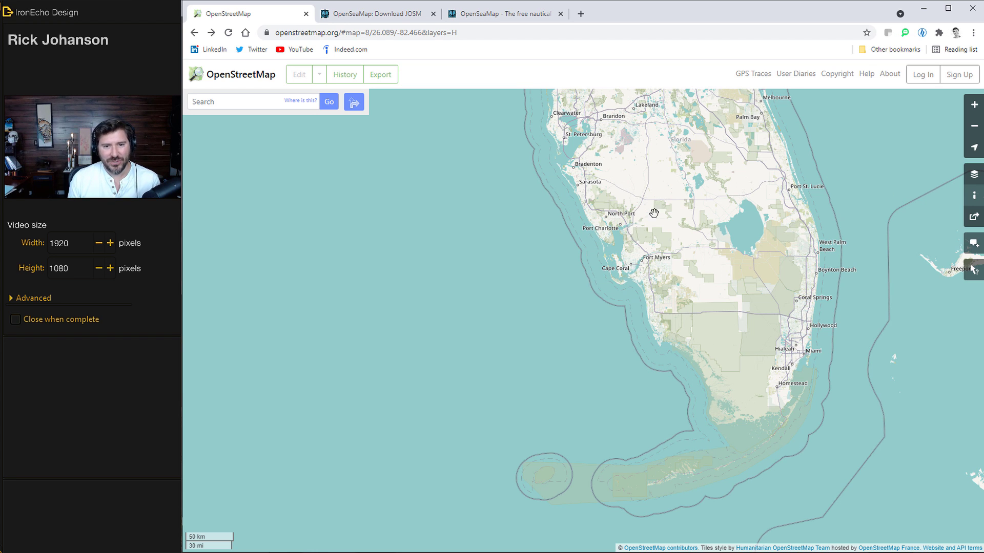
click(974, 174)
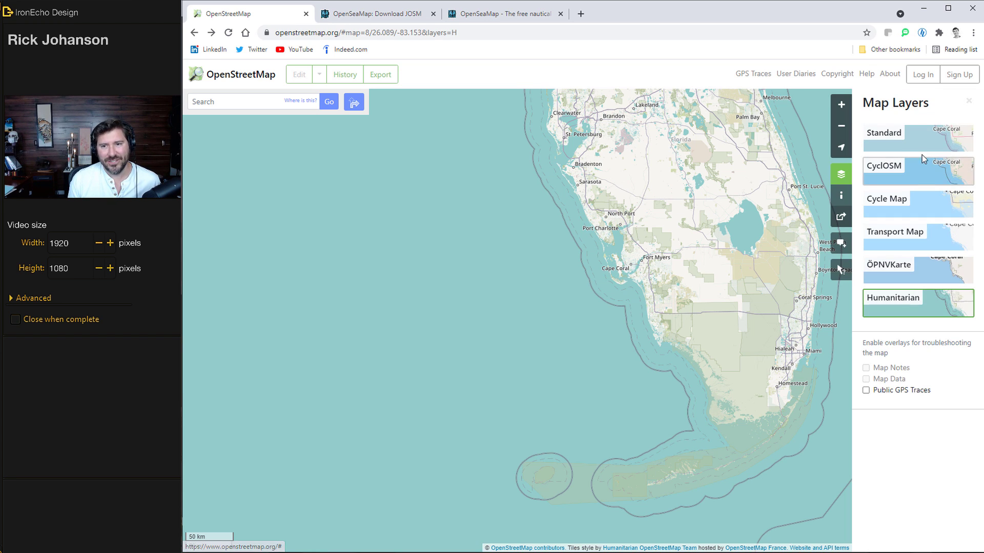
click(913, 145)
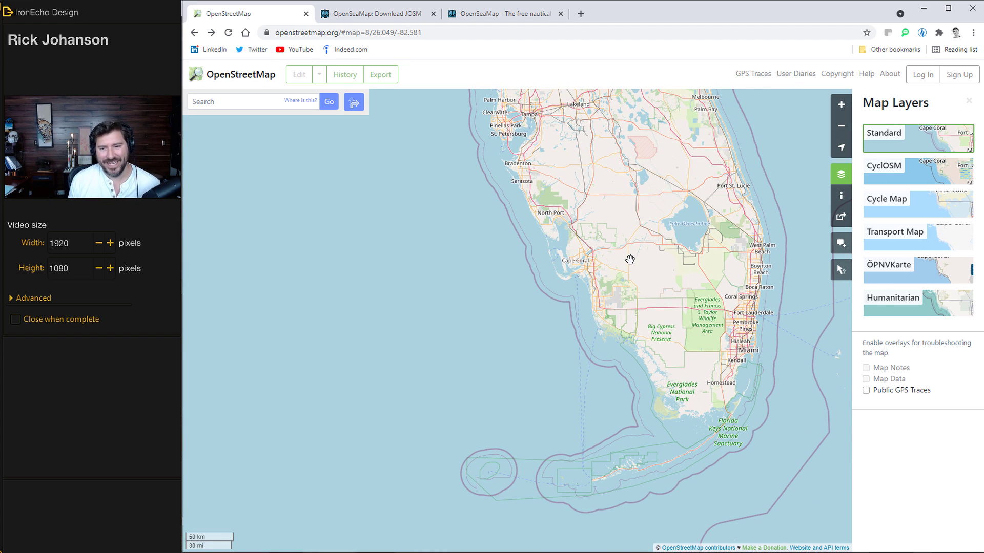
Step: Set custom dimensions for the shared map image, framing the Florida Keys and the southern tip of Florida at about 454 x 256
click(843, 223)
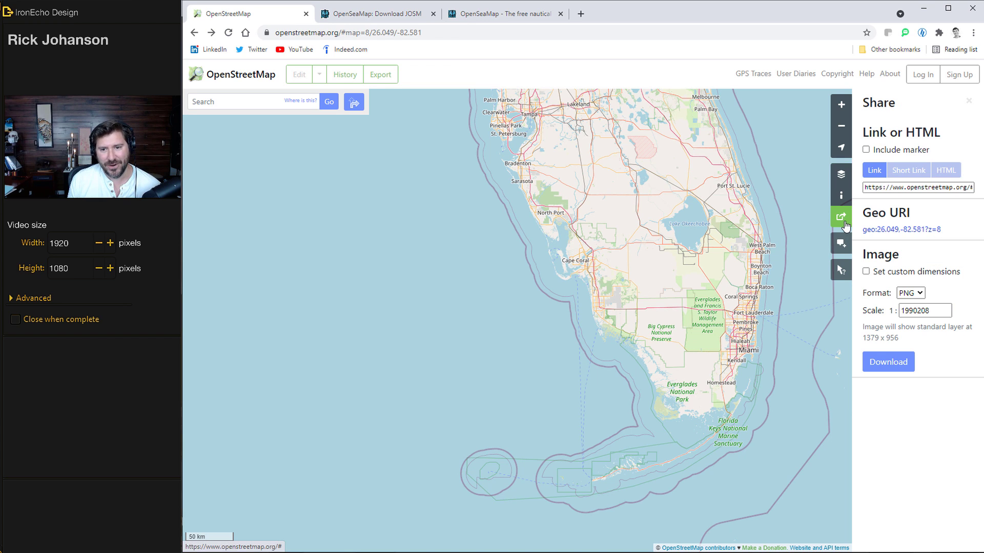
click(866, 272)
drag(316, 183, 418, 280)
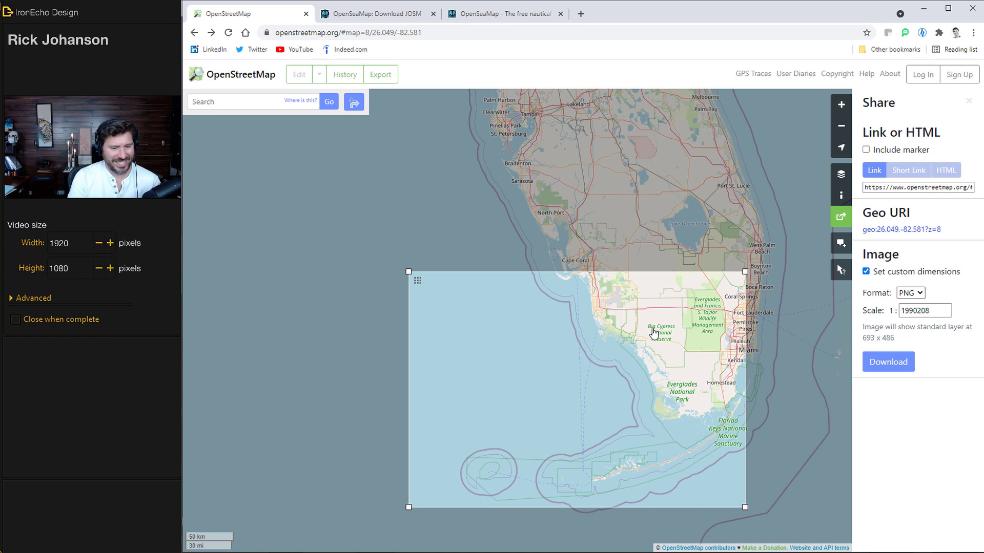
drag(745, 272, 646, 378)
drag(413, 378, 480, 401)
Step: Download the framed map area as an SVG at a scale of 1:340000
click(910, 293)
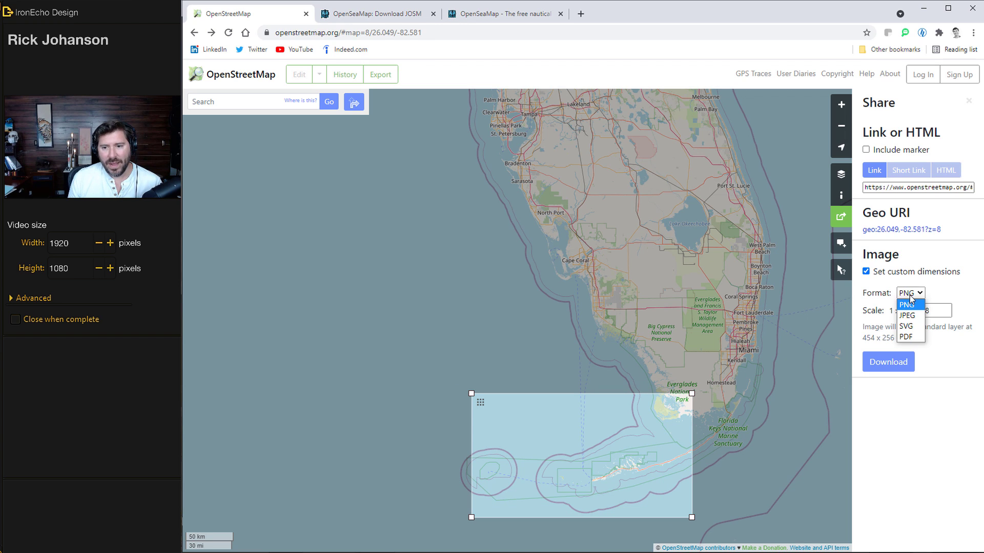
click(910, 327)
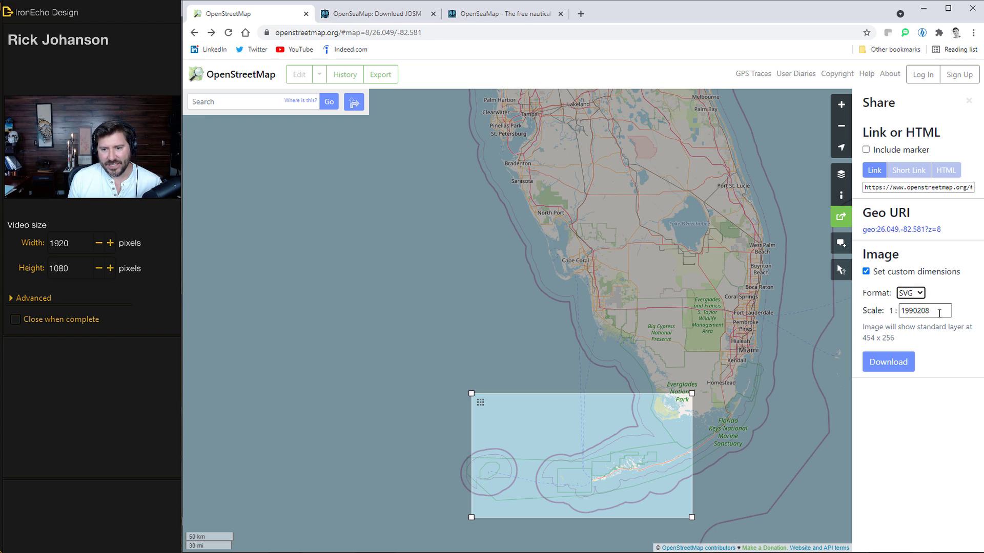
drag(939, 312, 890, 317)
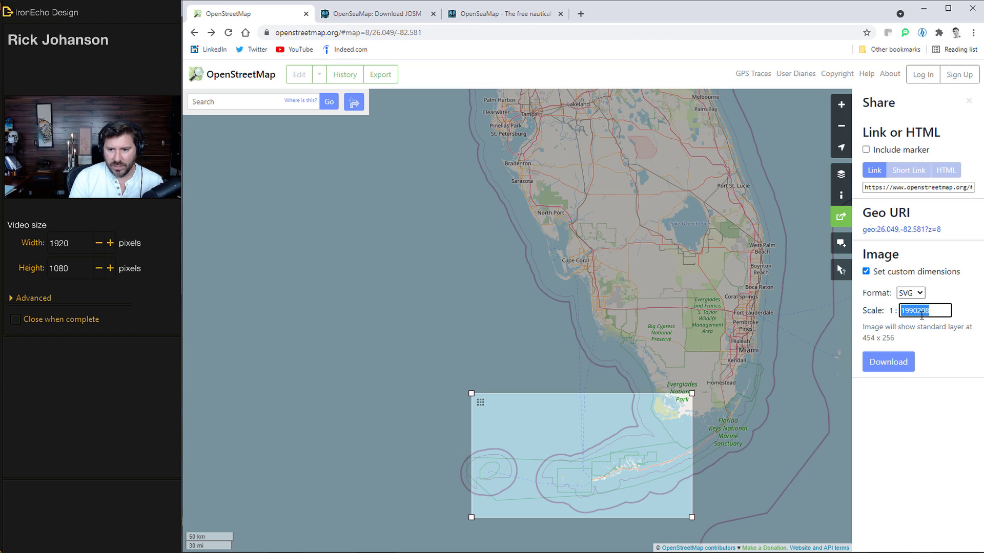
text(1)
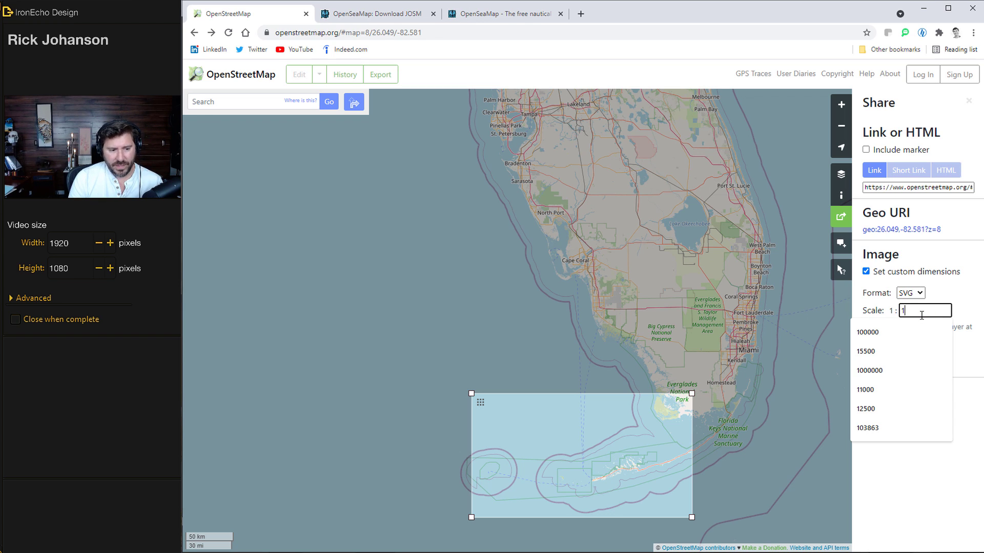
text(40000)
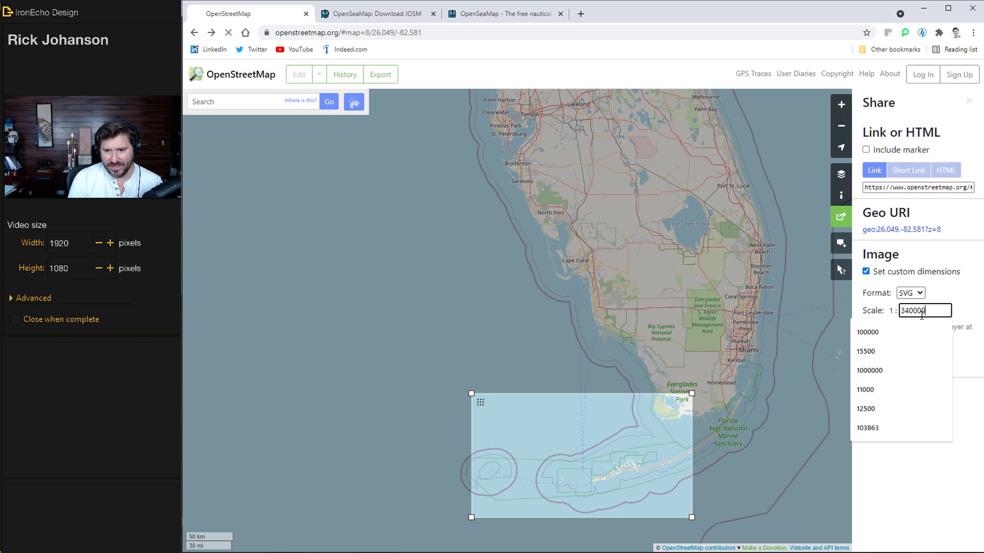
click(956, 290)
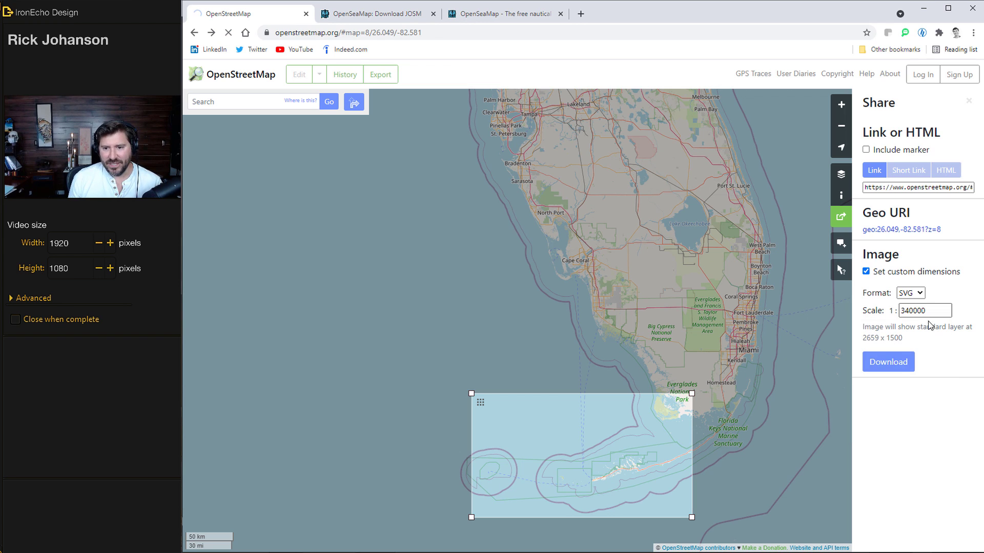
click(901, 365)
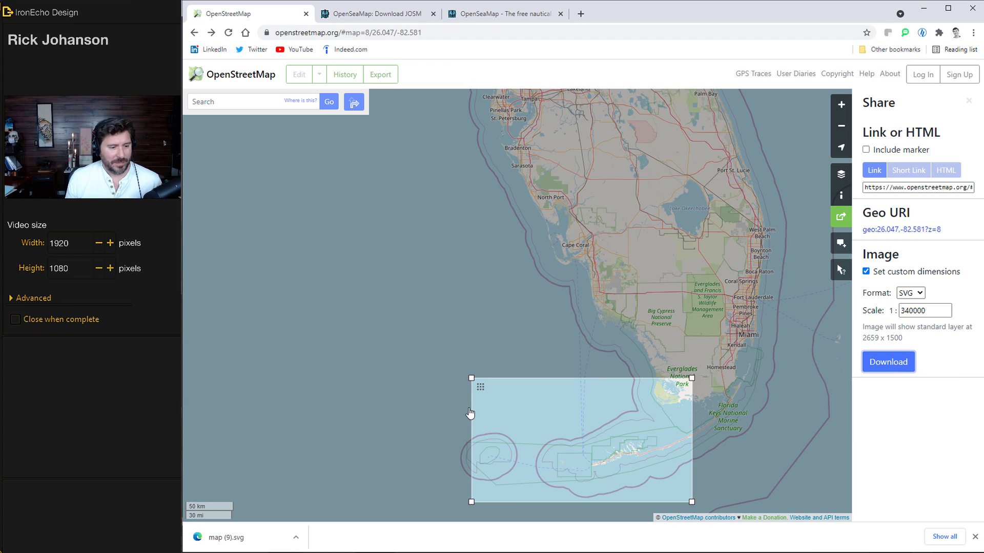
Step: Switch to Inkscape and import map (9).svg onto an empty part of the canvas as editable objects in the current file
click(233, 542)
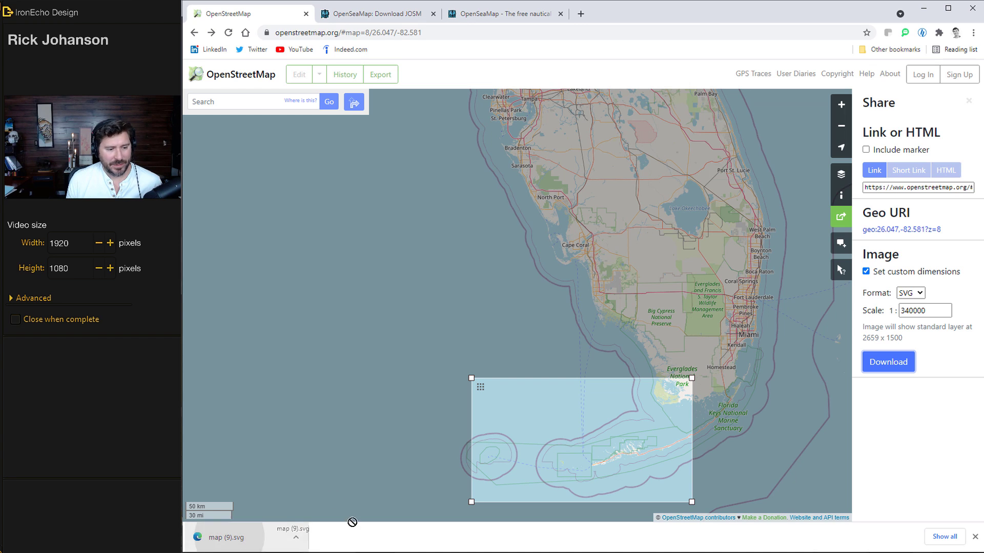
click(923, 9)
scroll(517, 309, down, 5)
scroll(515, 309, down, 10)
scroll(601, 311, down, 2)
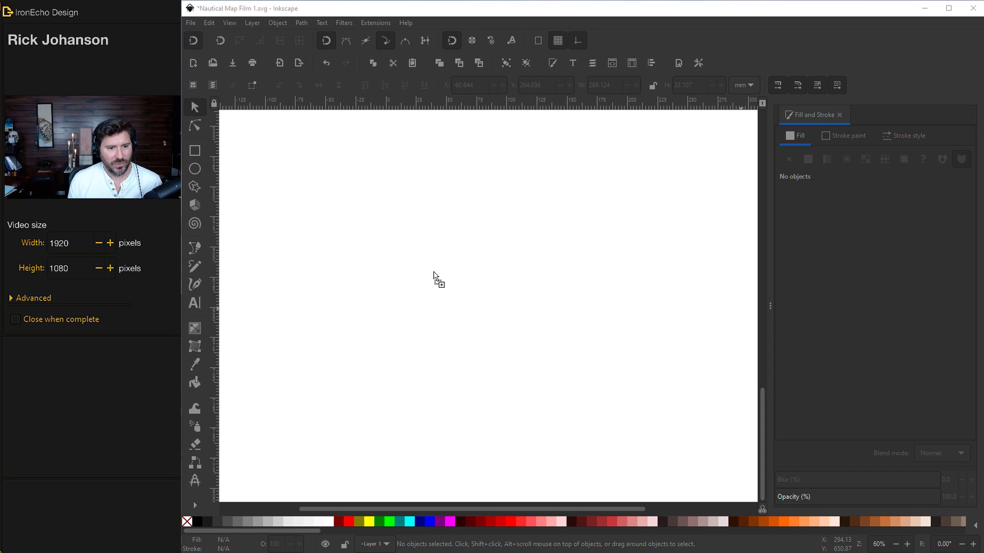
key(ctrl+v)
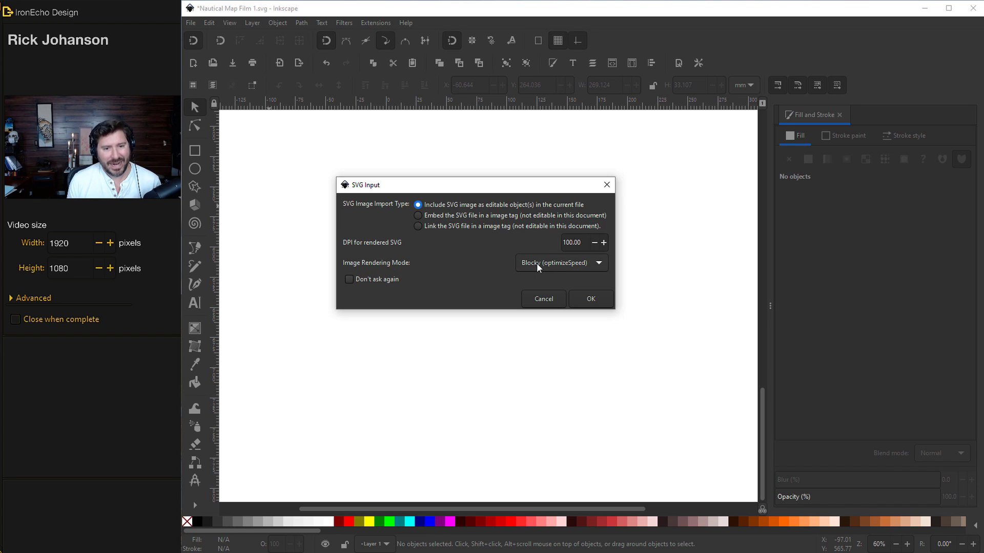
click(590, 301)
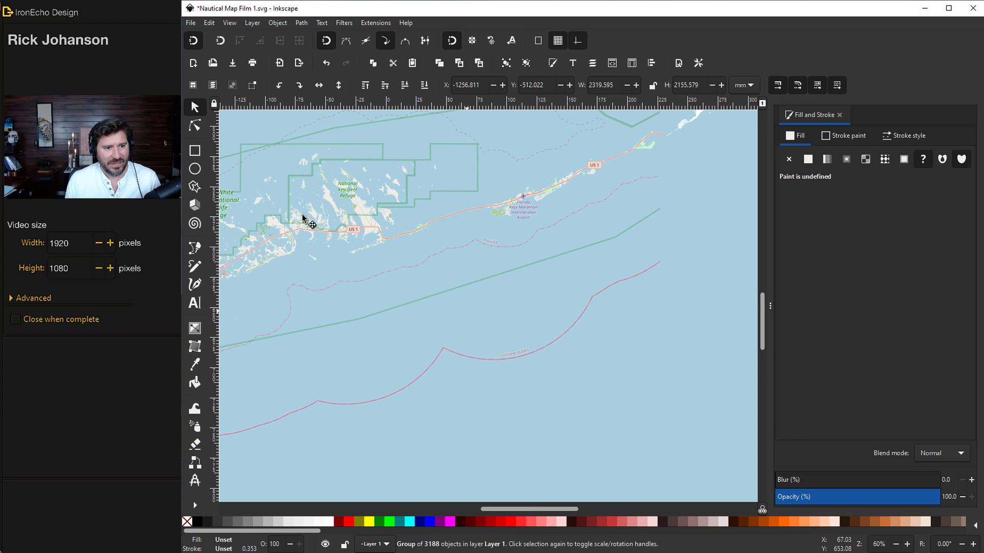
Step: Move the imported map group down the canvas to about X -1187 mm, Y 779 mm, and deselect it
drag(567, 182, 521, 314)
key(5)
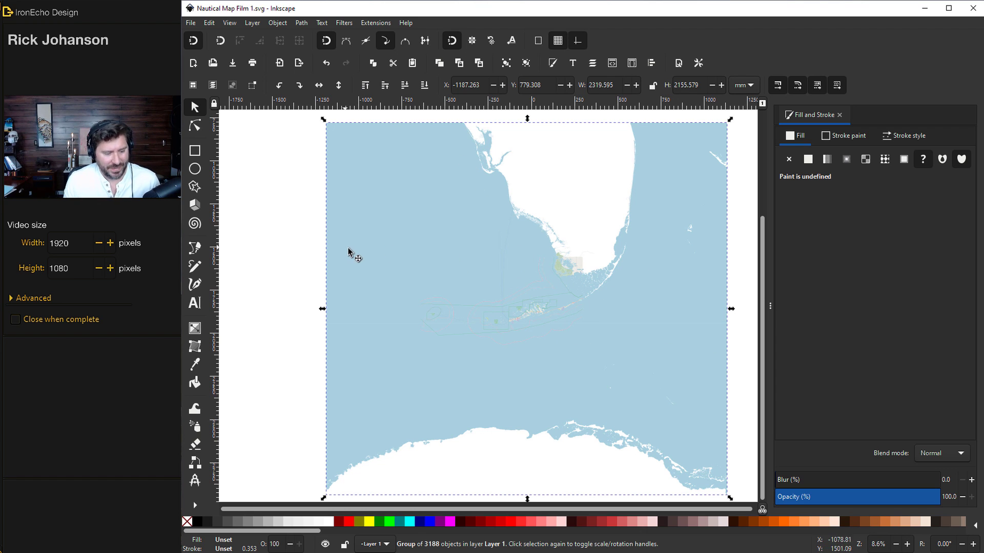
key(Escape)
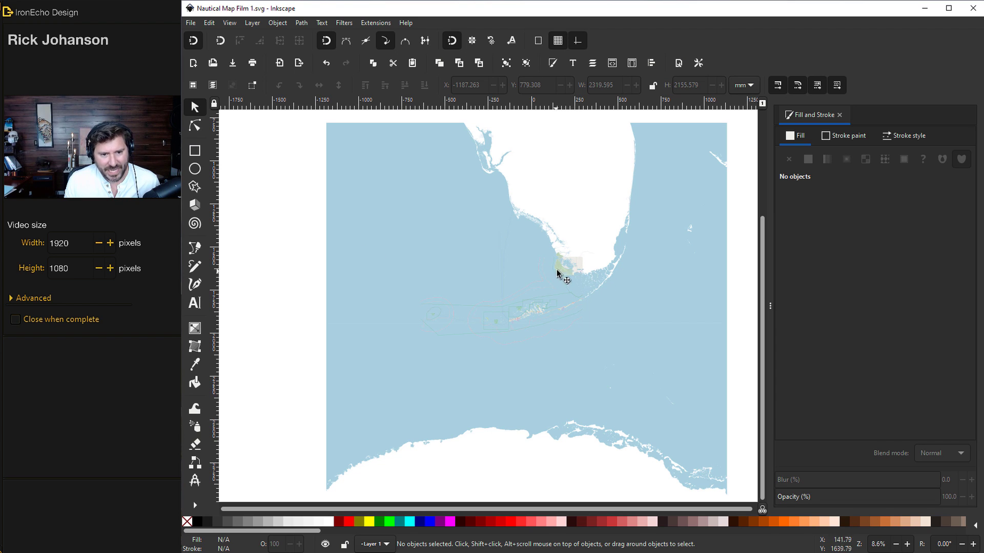
Step: Enter the imported map group and delete the boundary, road and label objects over the Florida Keys
click(581, 264)
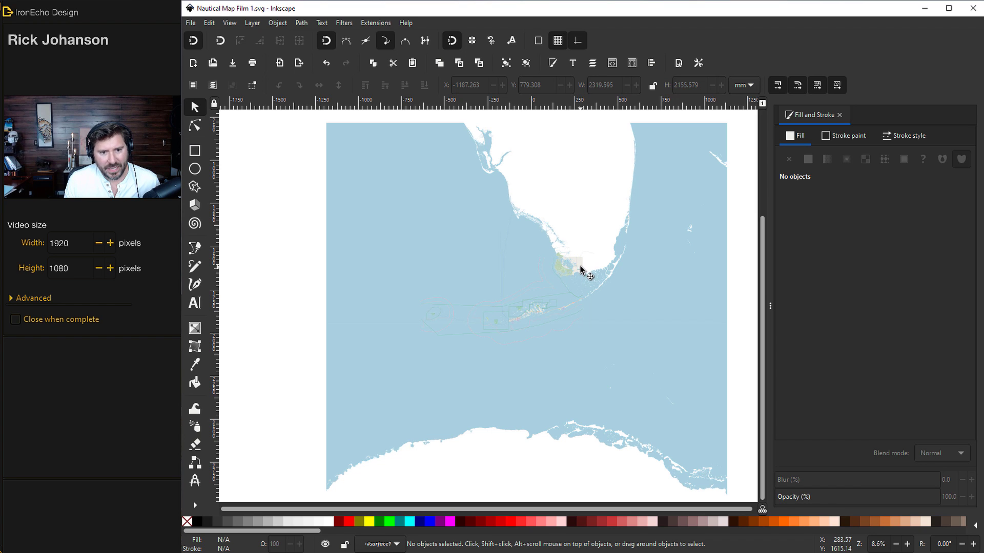
click(581, 267)
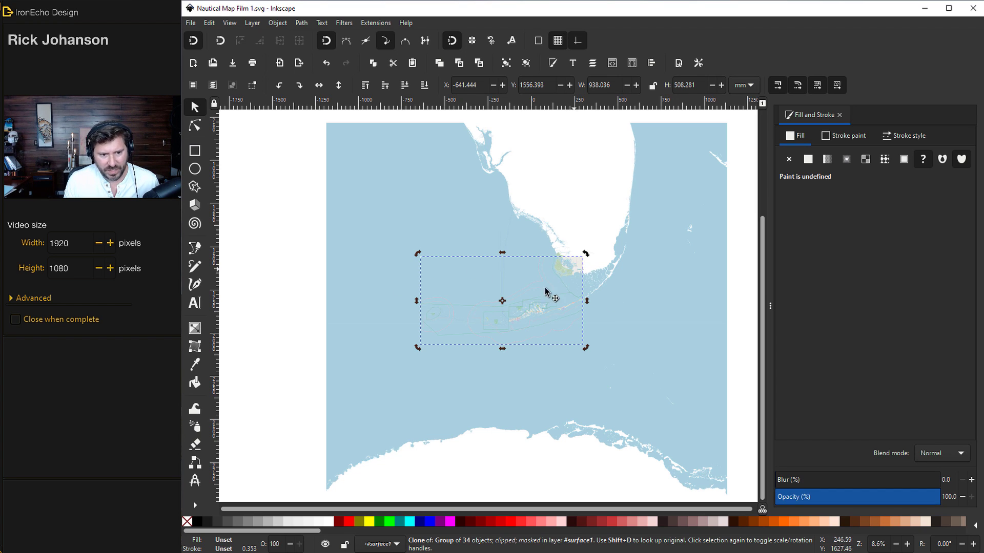
drag(389, 232, 647, 389)
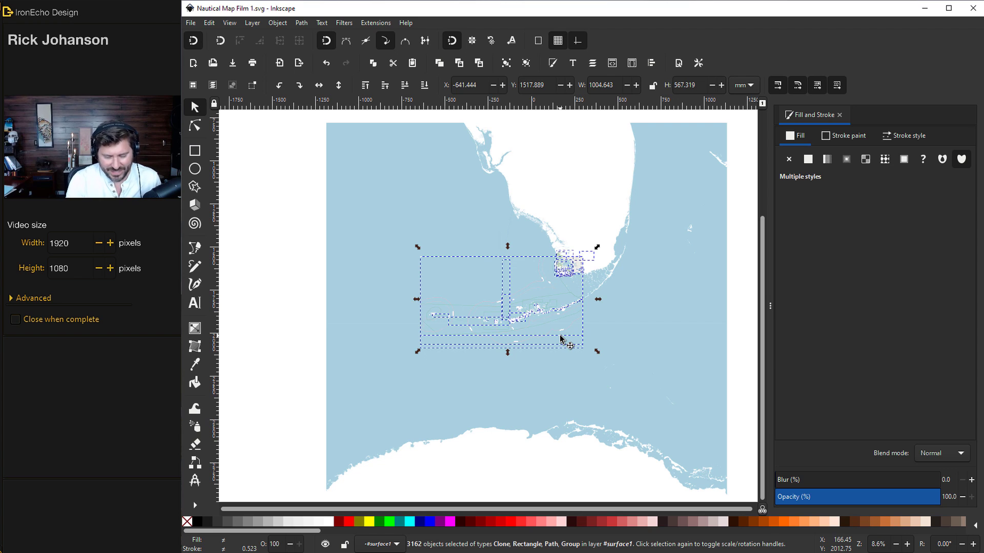
key(Delete)
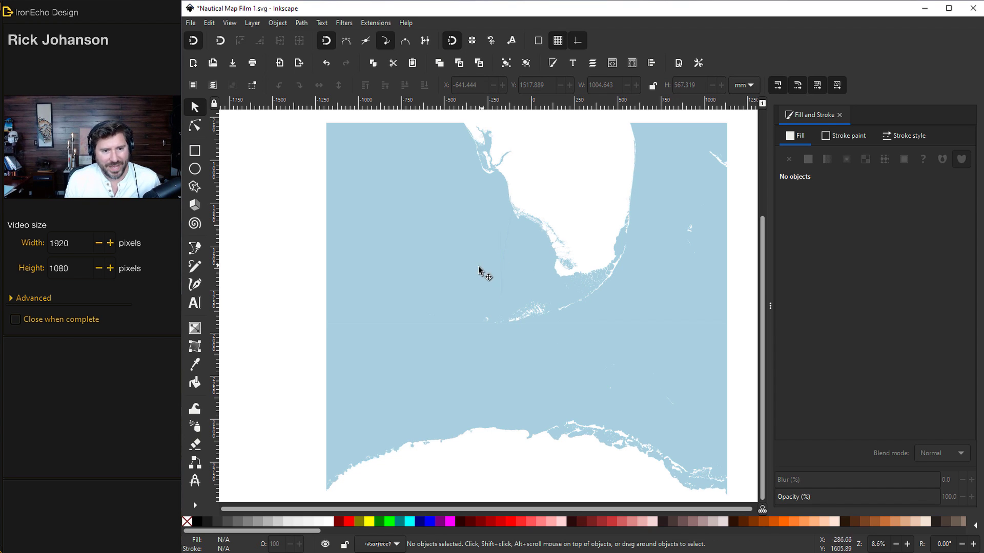
Step: Merge the four light blue water paths into a single path with Union
click(683, 215)
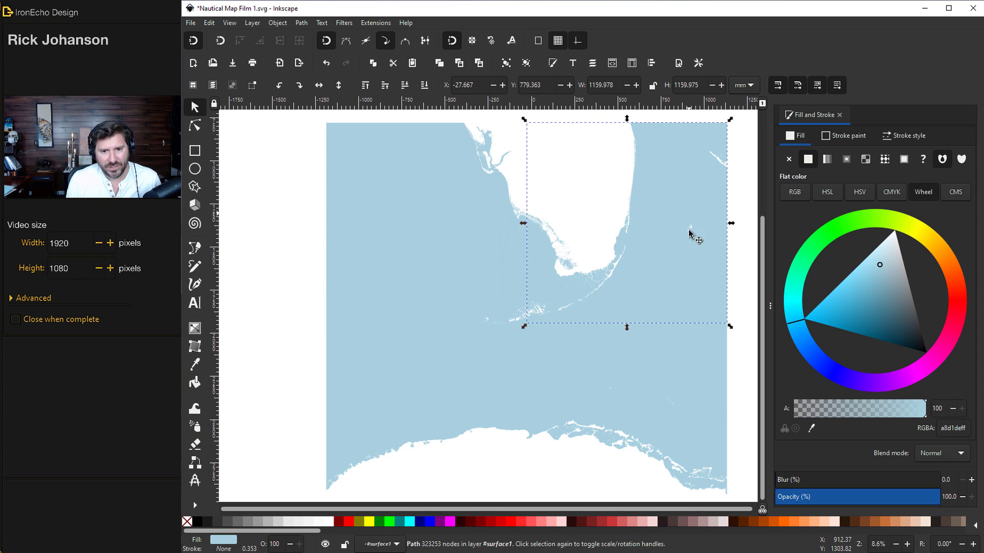
click(631, 395)
click(439, 370)
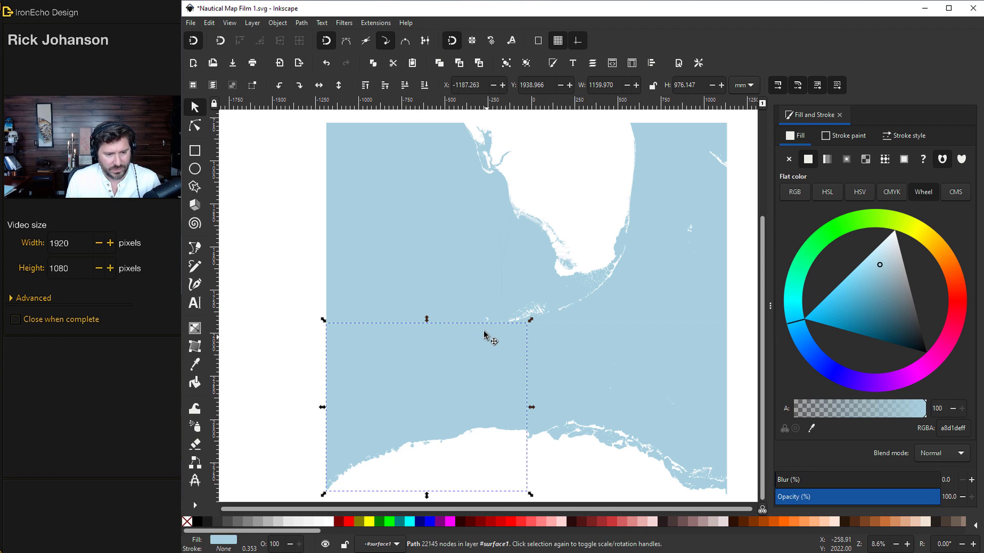
key(ctrl+a)
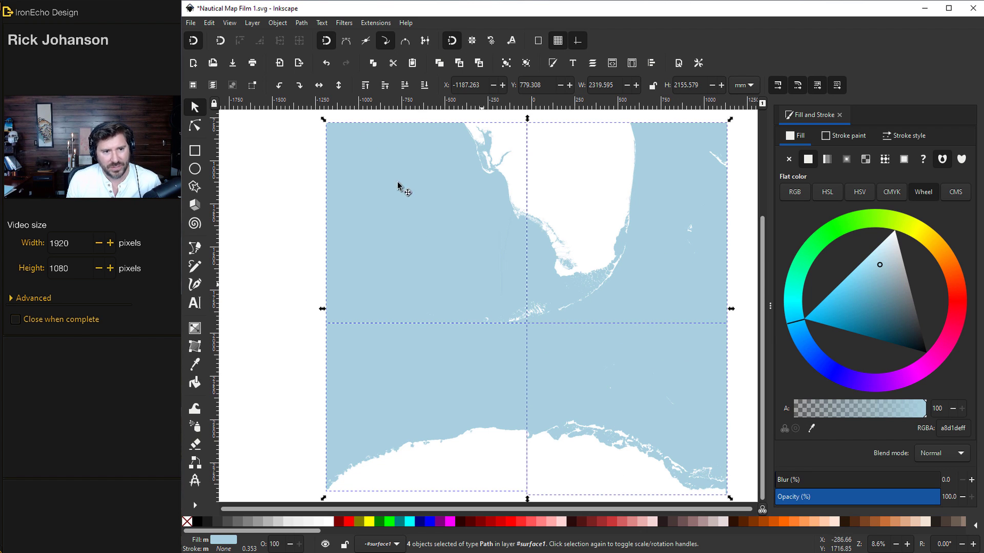
click(301, 23)
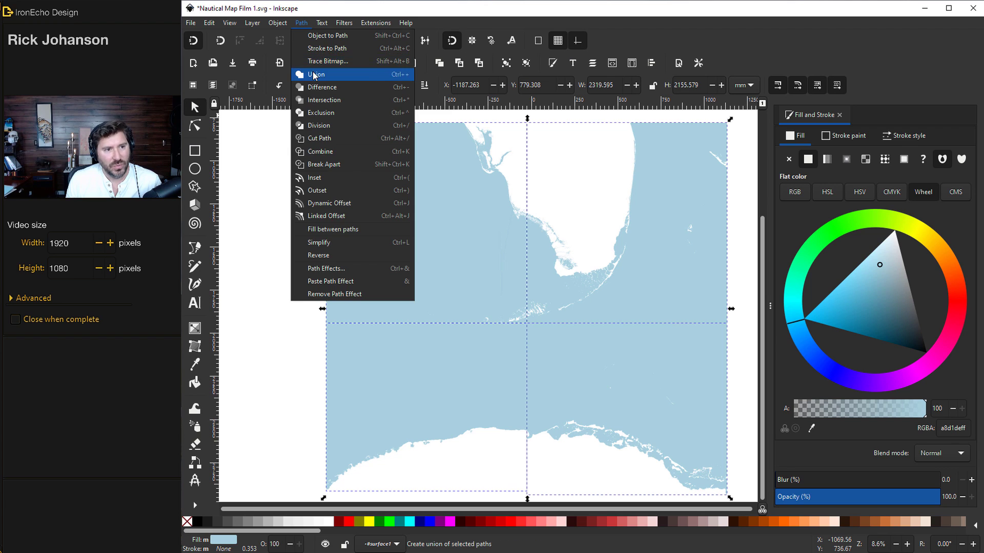
click(316, 76)
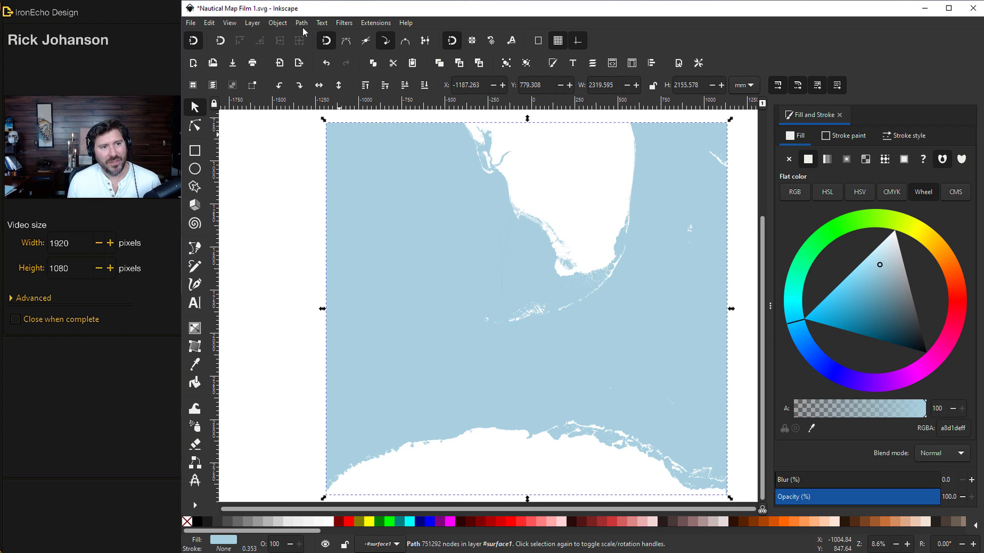
Step: Draw a dark gold rectangle about 1236 x 502 mm over the southern tip of Florida and the Keys
click(195, 152)
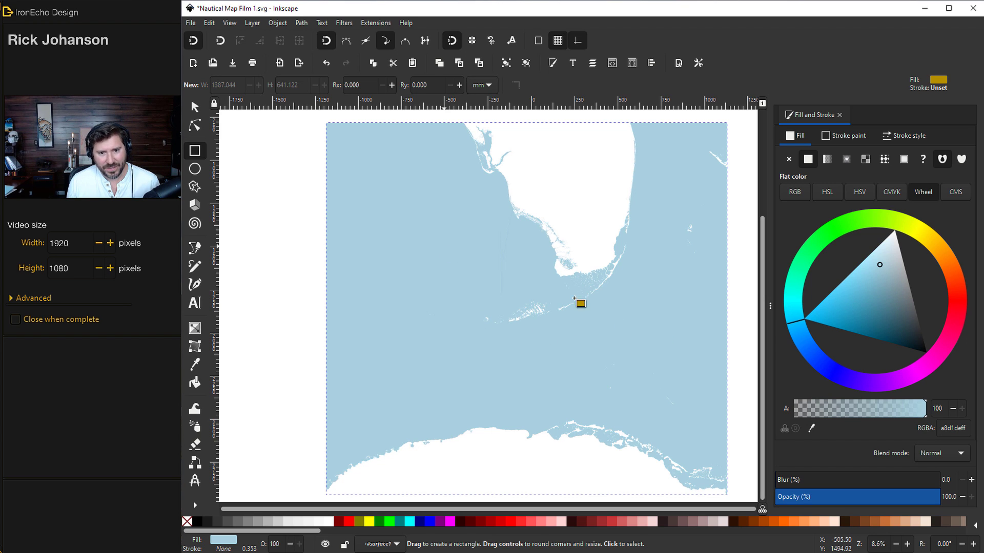
drag(444, 246, 657, 332)
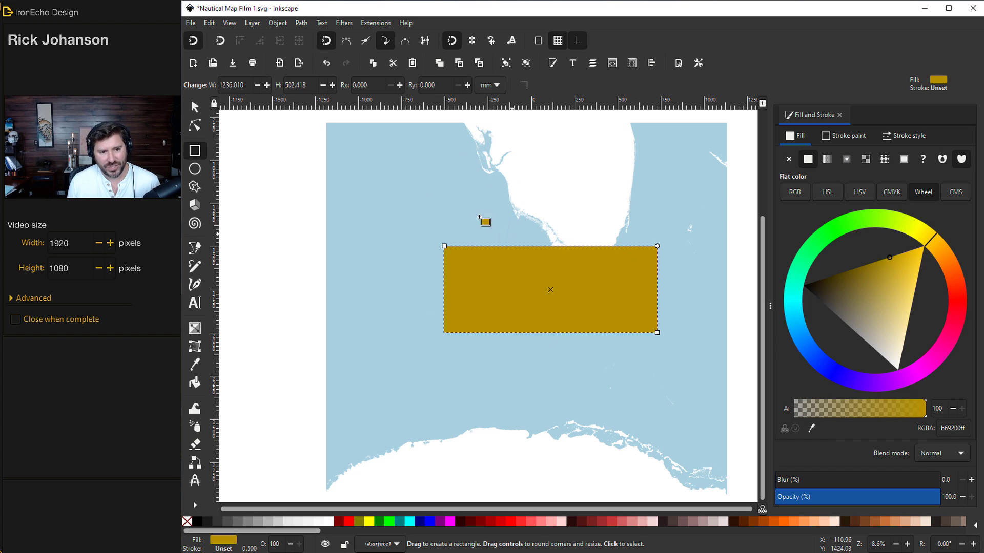
click(195, 111)
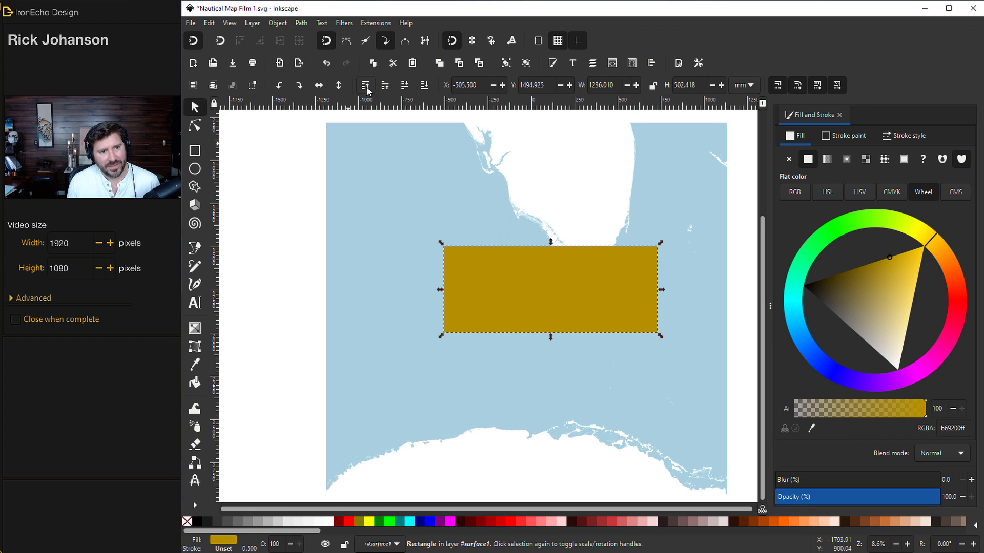
Step: Lower the gold rectangle one level beneath the water path and extend its upper edge for a height of about 749 mm
click(404, 85)
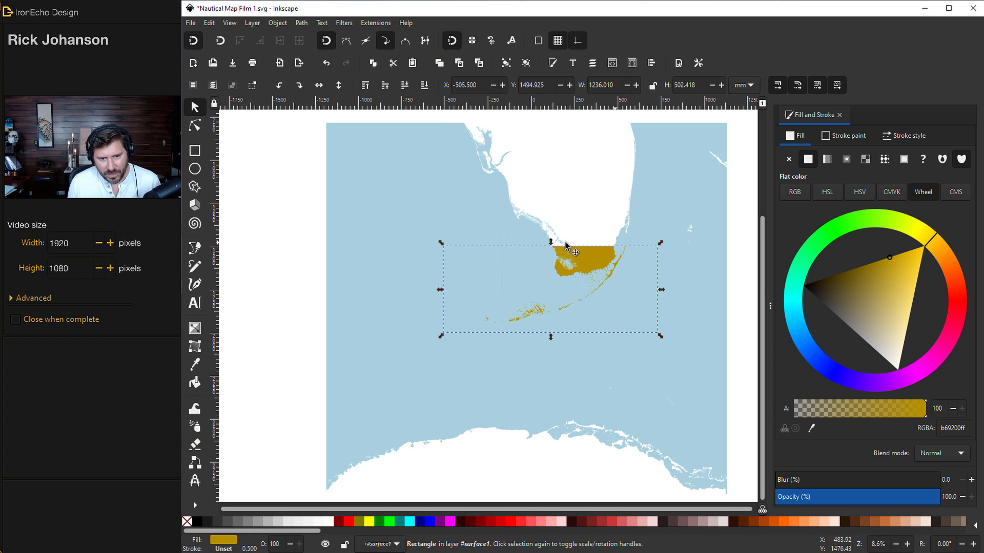
drag(551, 240, 549, 206)
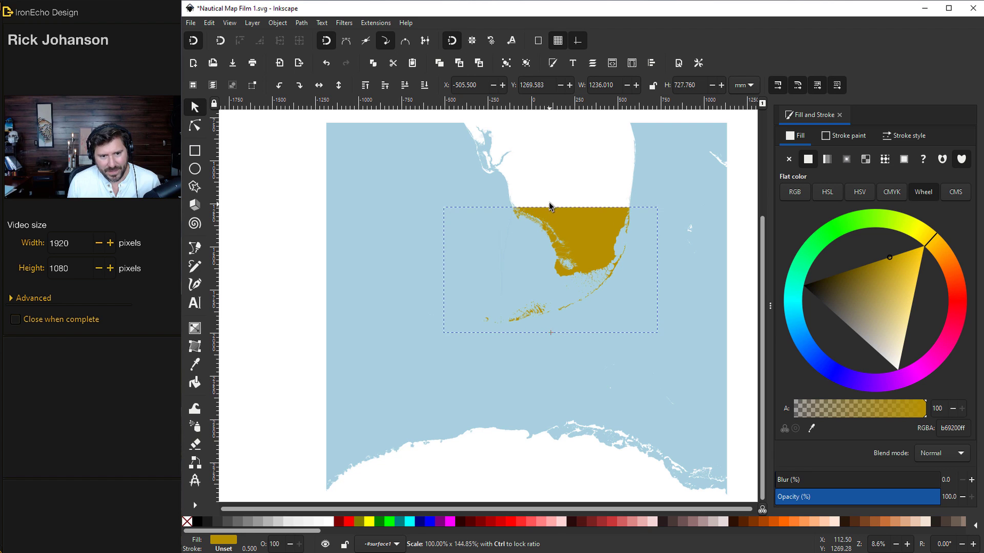
drag(552, 262, 589, 246)
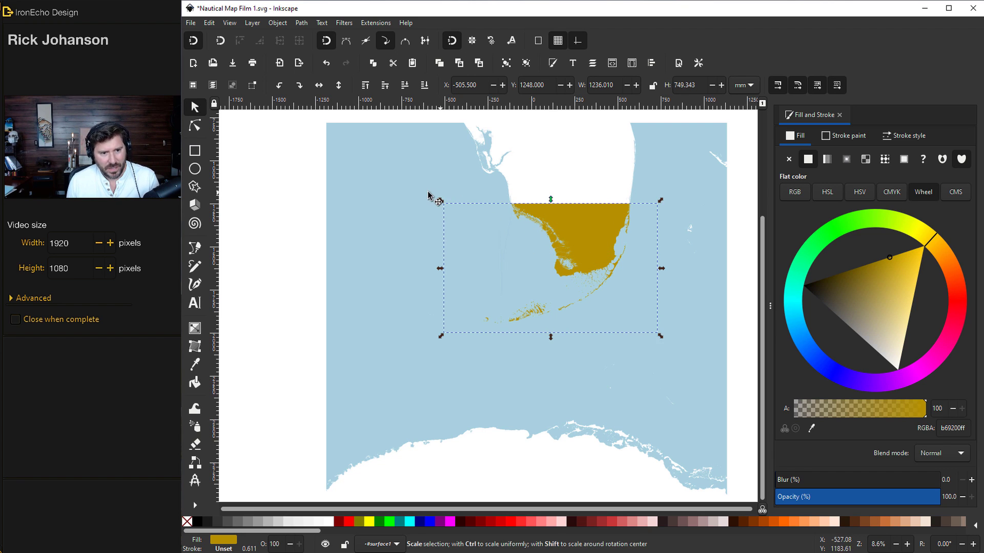
Step: Subtract the light blue water path from the gold rectangle with Difference, leaving only the land shape
shift+click(413, 190)
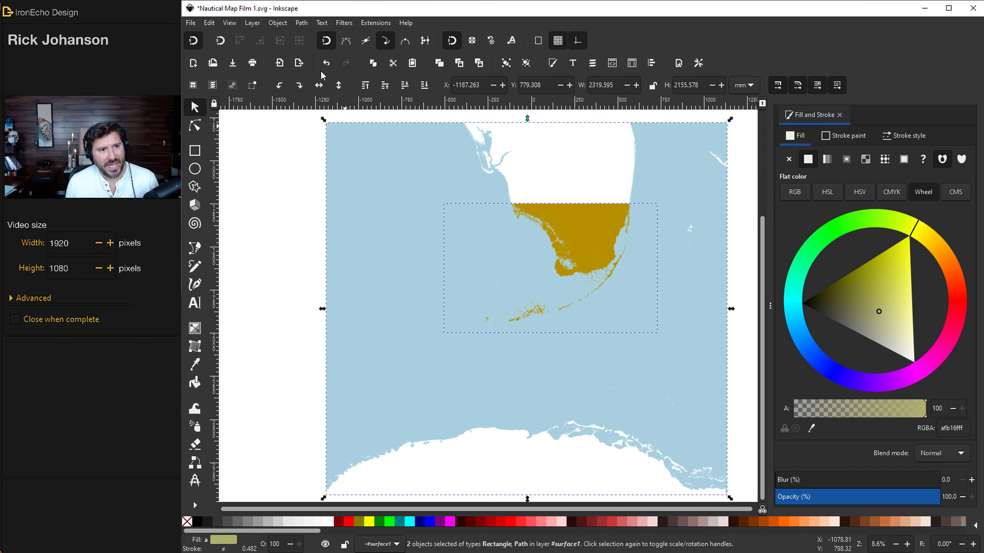
click(301, 23)
click(318, 88)
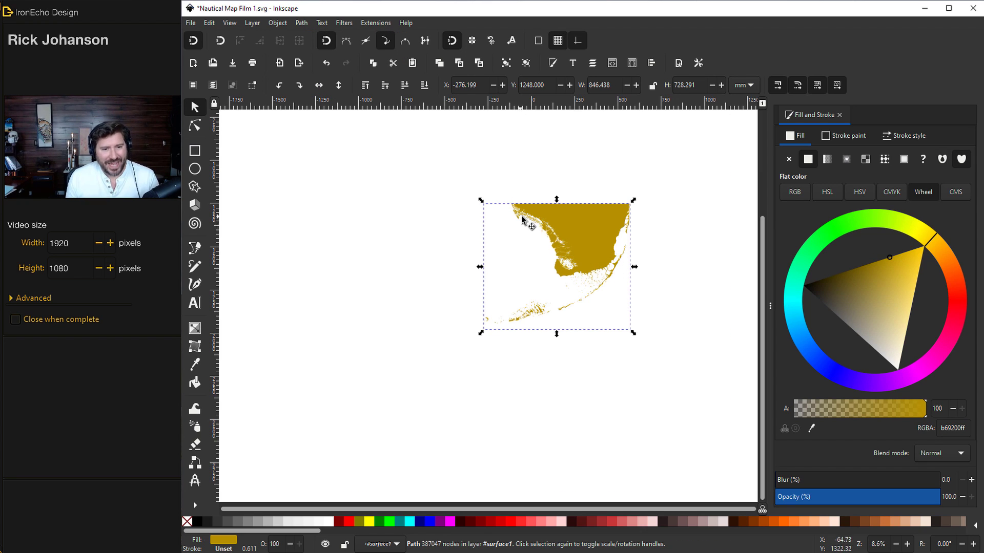
Step: Examine the node density of the gold land path along the southwest Florida coast
scroll(582, 263, up, 7)
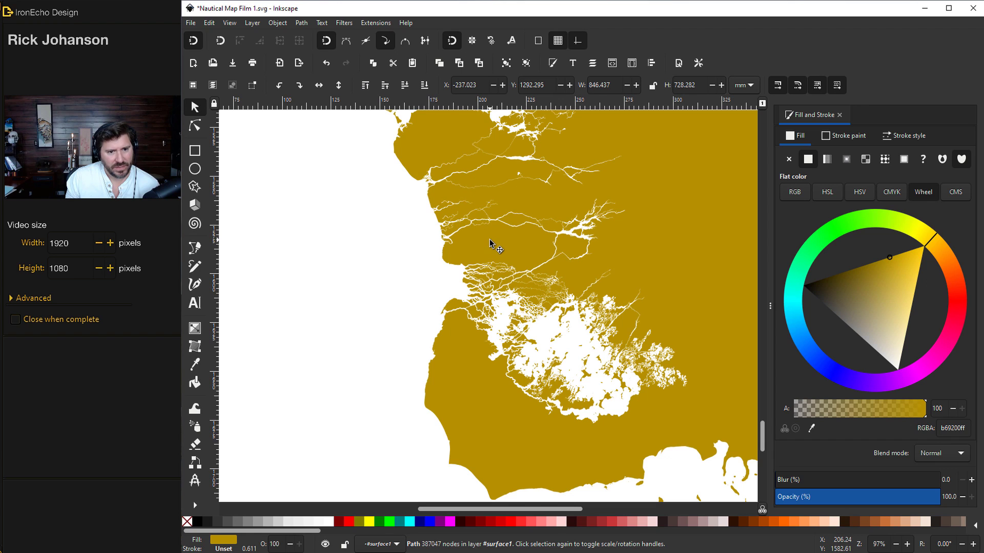
click(489, 240)
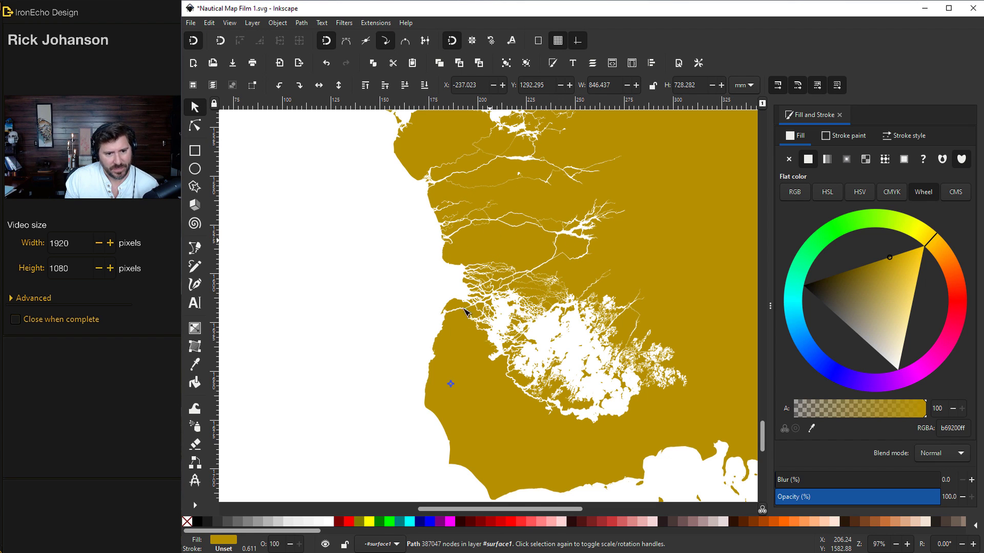
key(n)
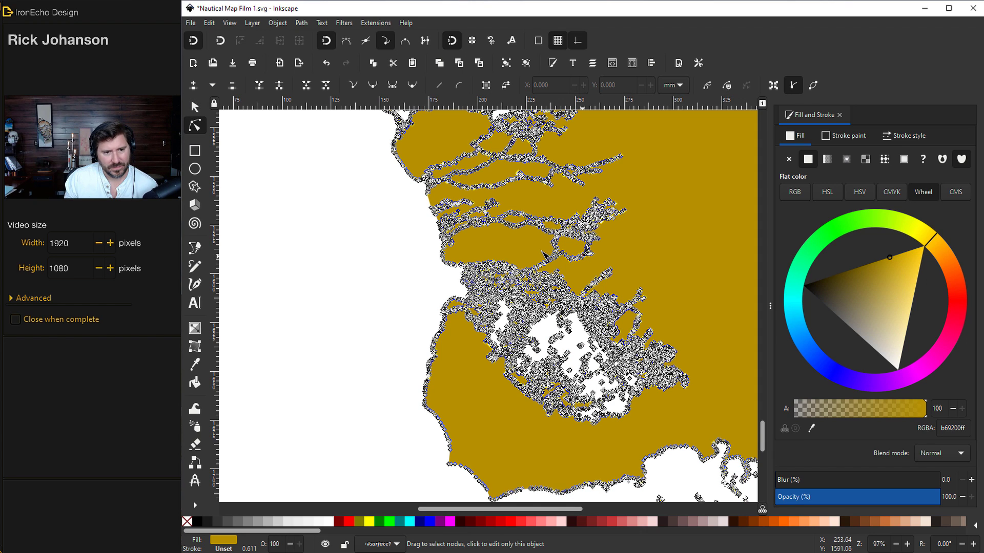
click(195, 108)
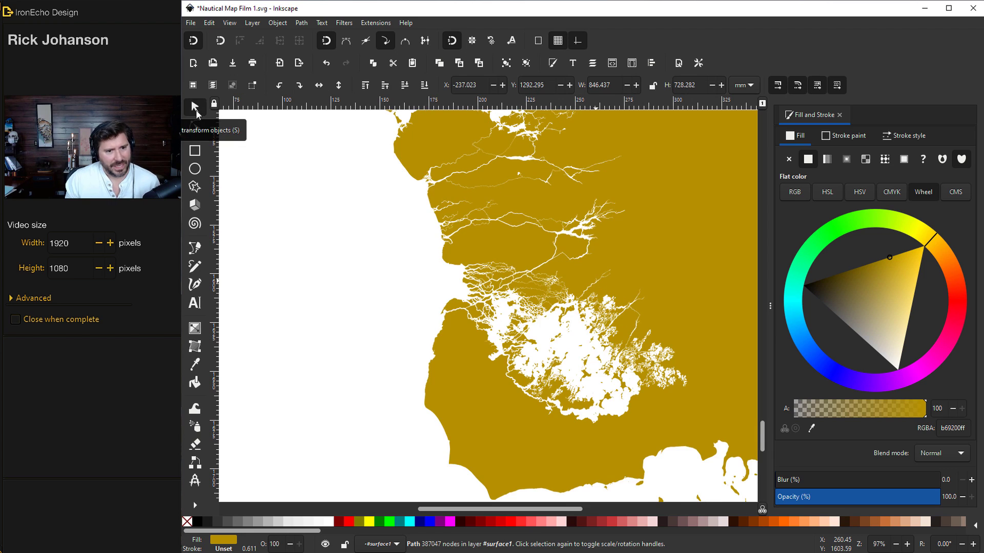
Step: Simplify the gold land path and shift it to about X -250 mm, Y 1287 mm
scroll(505, 300, down, 1)
click(507, 293)
scroll(492, 287, down, 2)
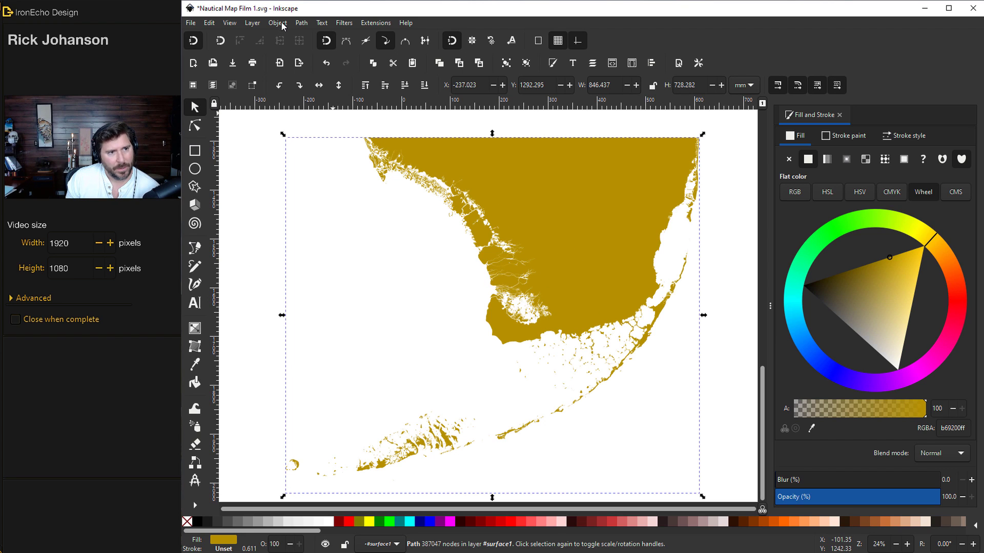
click(302, 23)
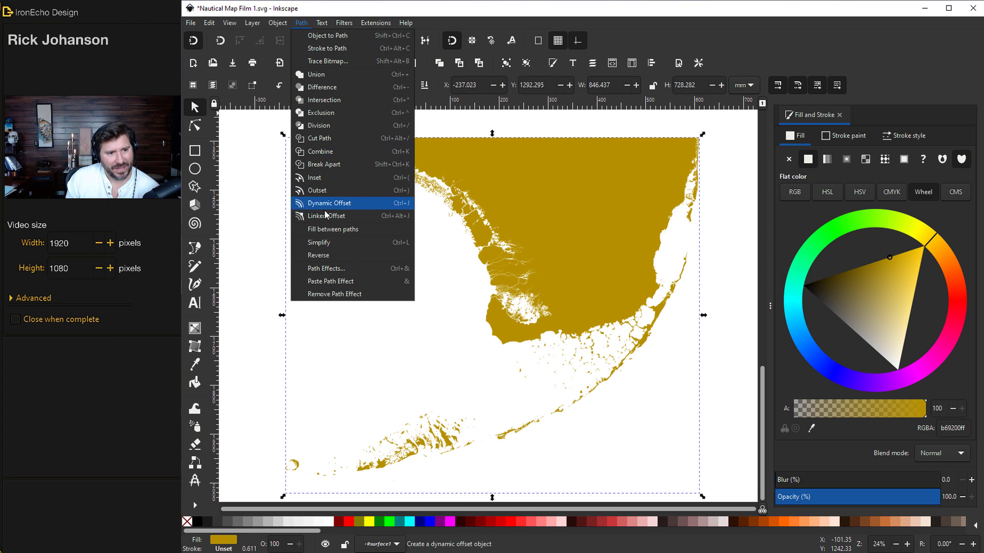
click(324, 243)
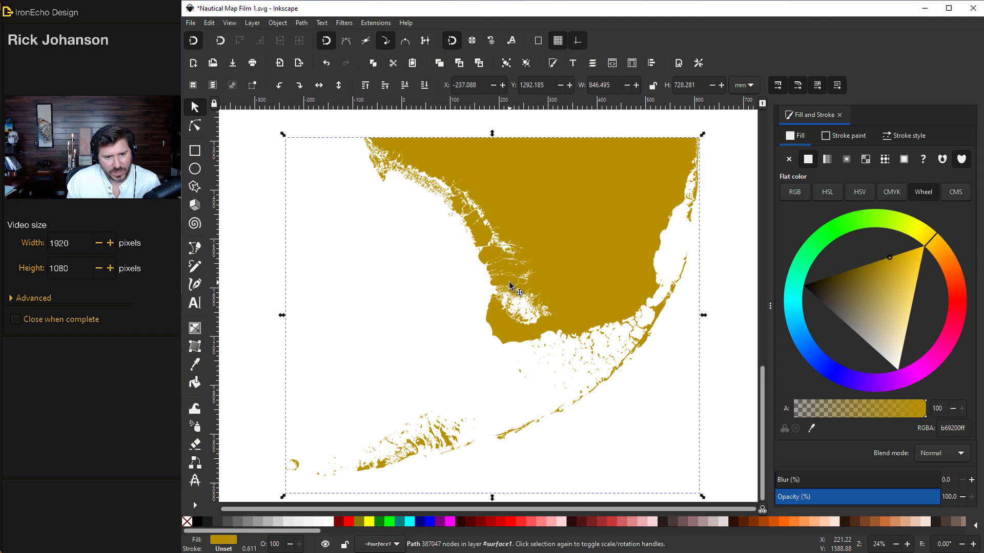
drag(544, 261, 591, 259)
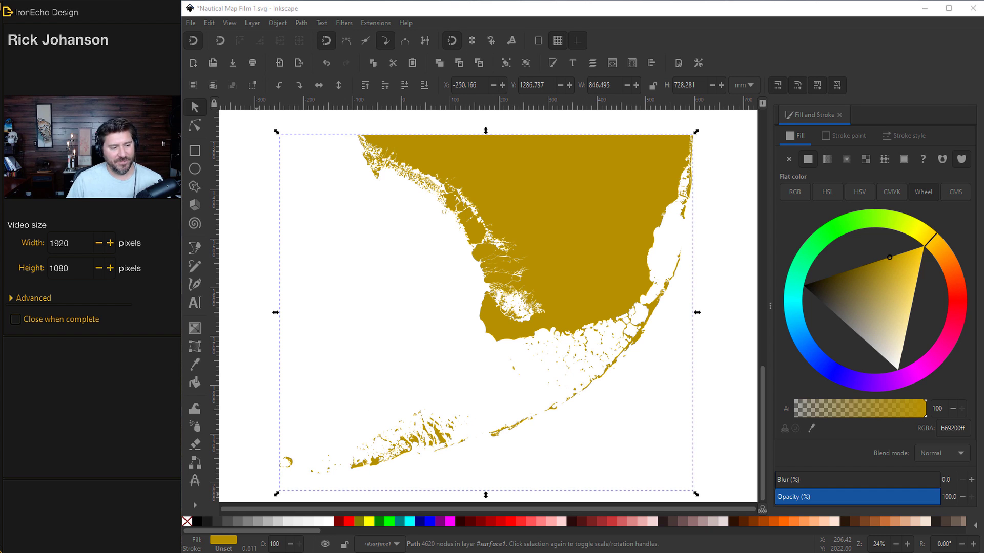
Step: Switch to the web browser and open OpenSeaMap's fullscreen nautical chart from its JOSM download page
click(215, 513)
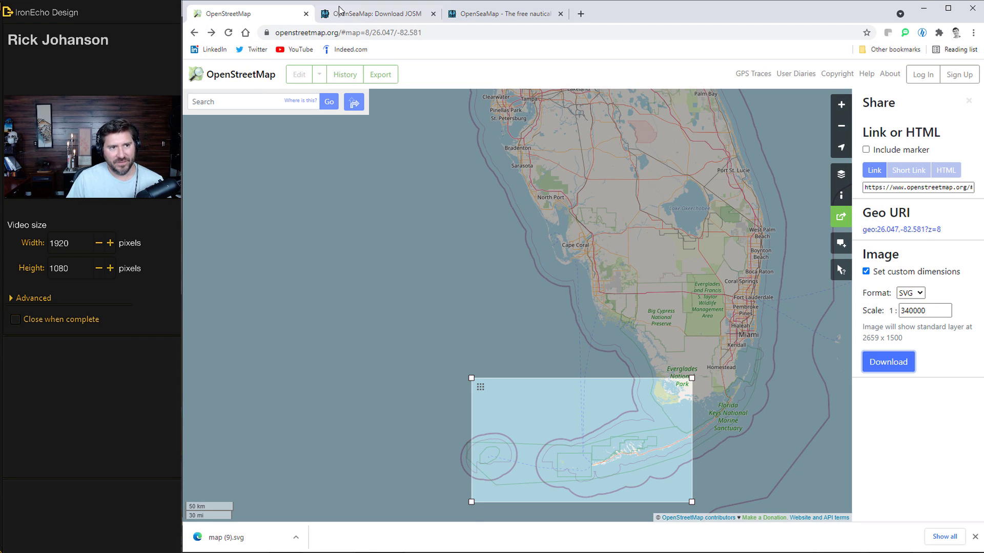
click(340, 12)
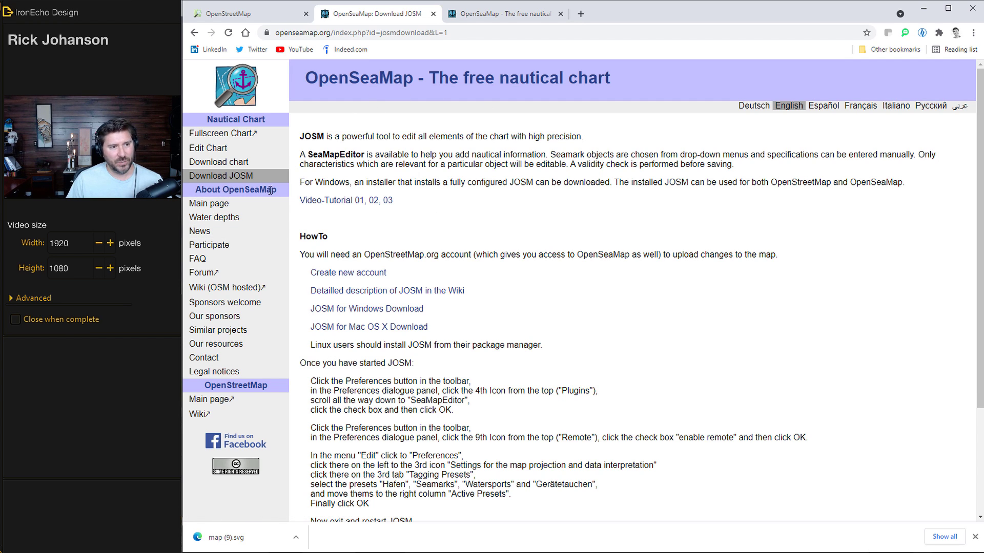
click(235, 134)
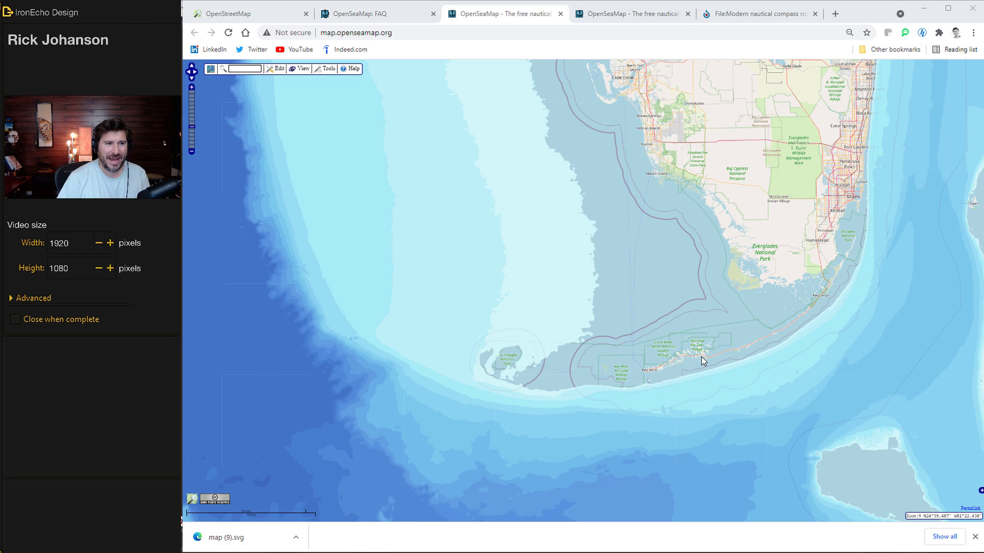
Step: Hide the Marine Profile layer of the chart and show the Depth contours (beta) layer instead
click(300, 69)
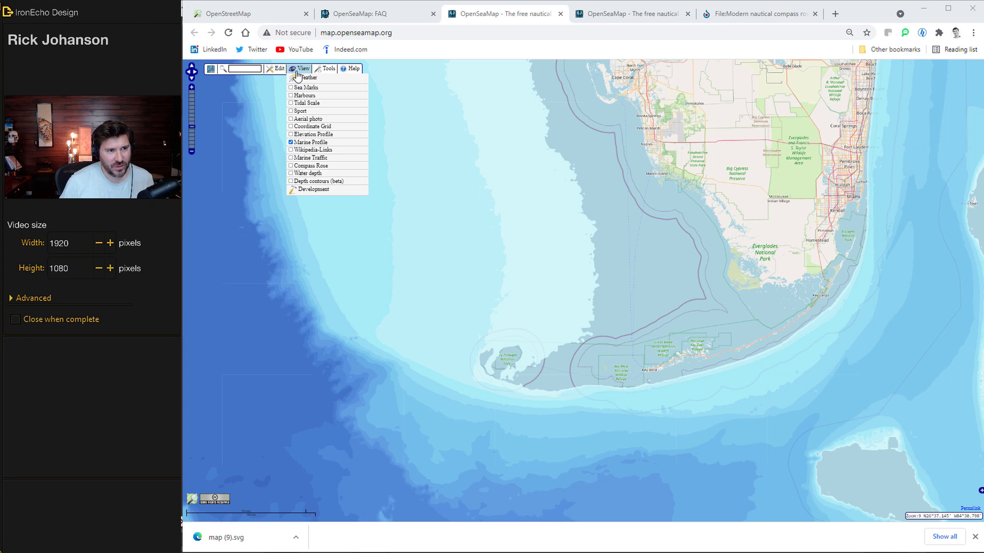
click(304, 148)
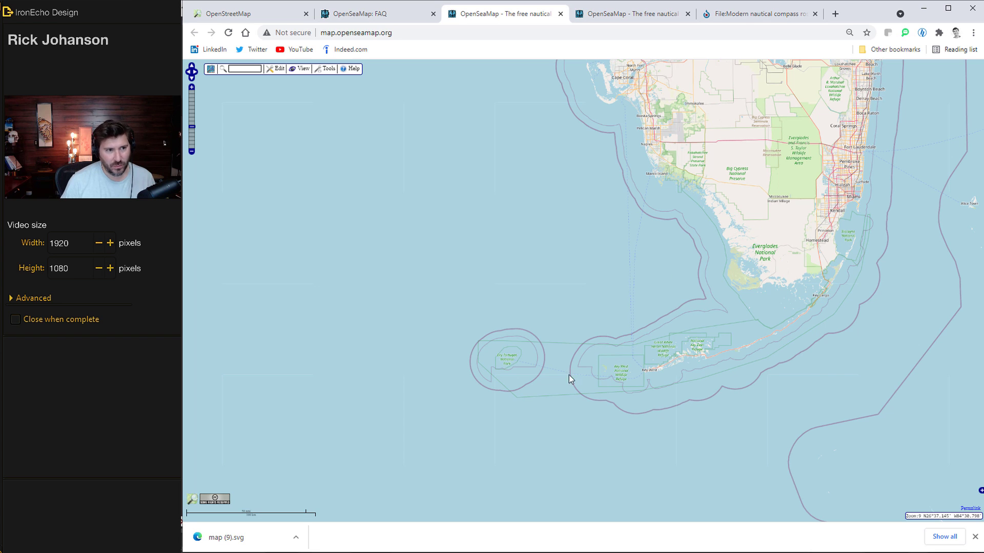
mouse_move(300, 71)
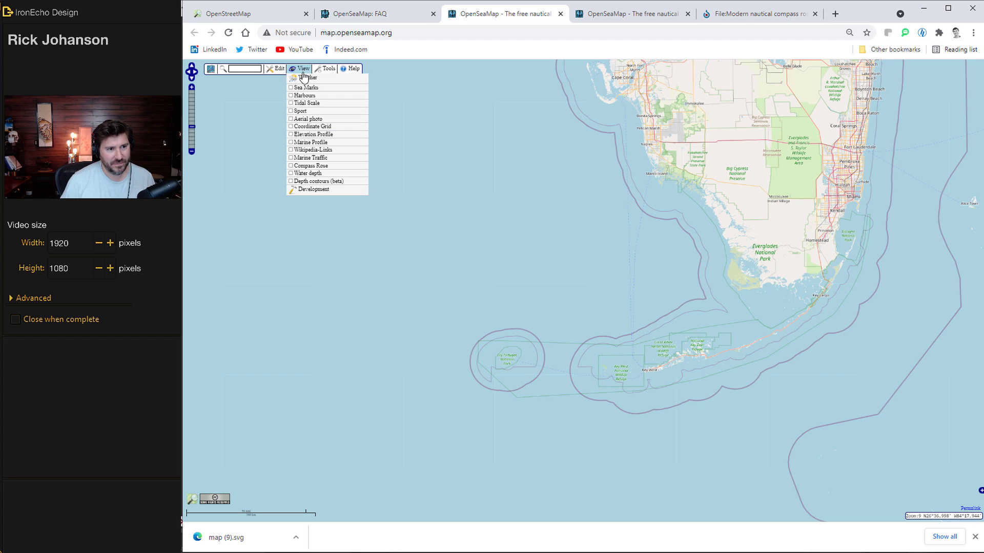
click(291, 181)
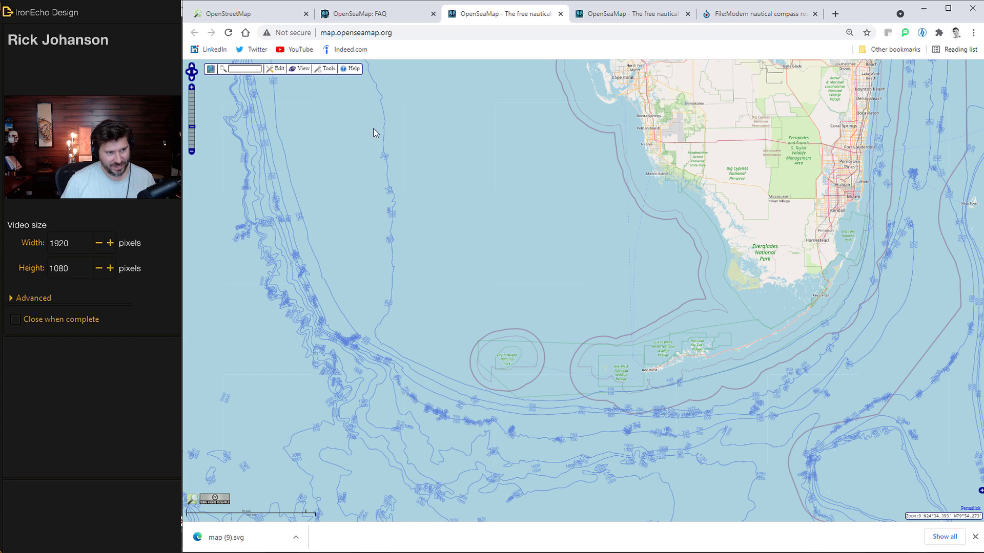
Step: Turn off the Depth contours (beta) layer and show the Marine Profile layer
mouse_move(306, 73)
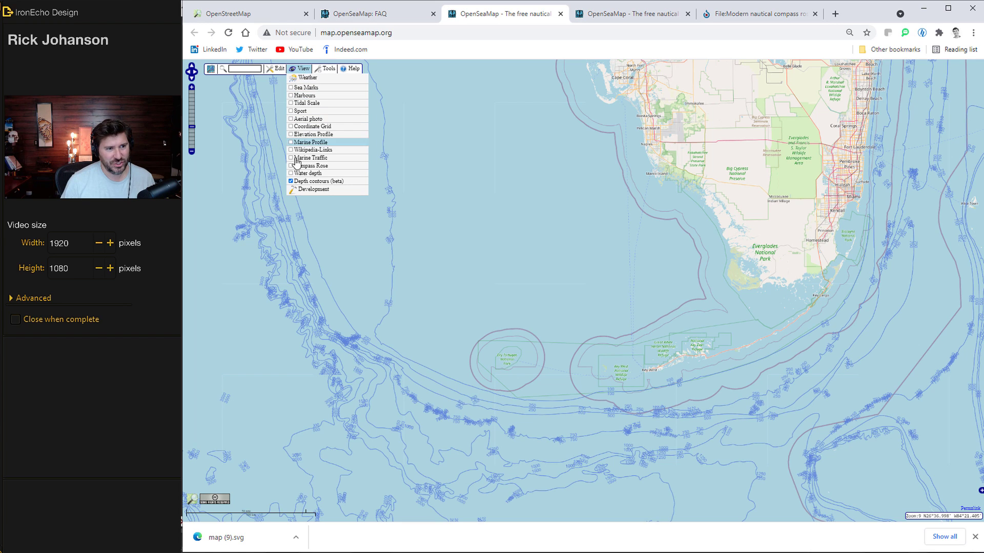
click(310, 182)
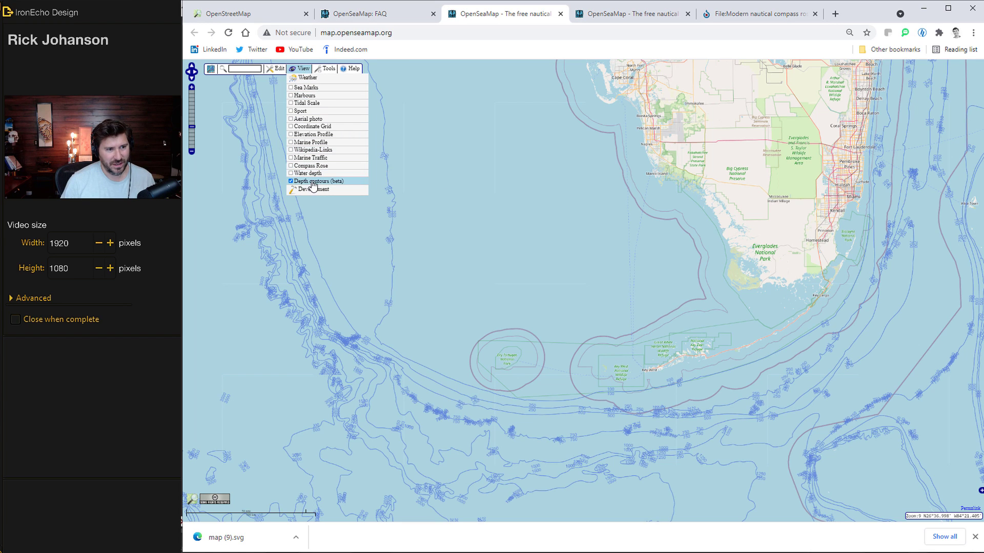
click(298, 144)
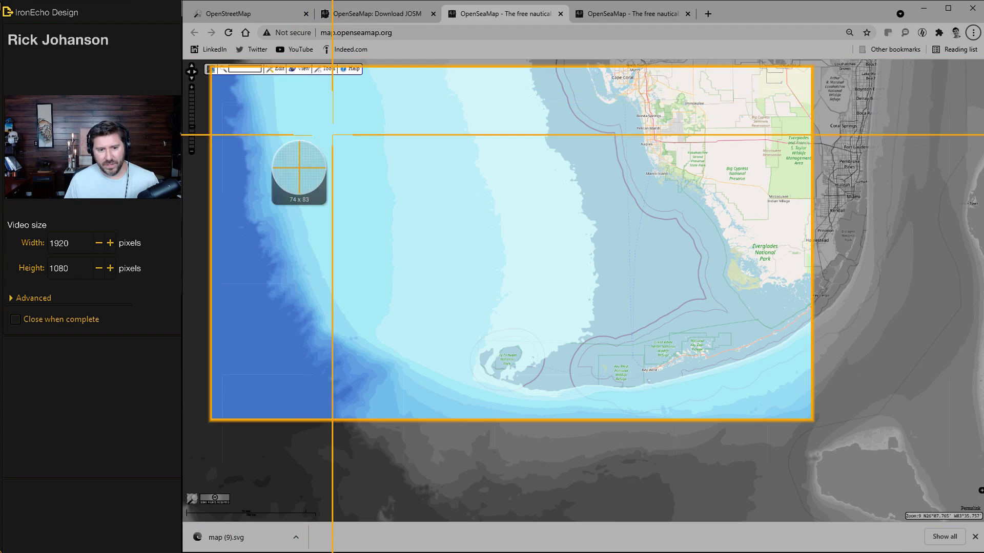
Step: Capture the chart area around the Florida Keys and import it into Inkscape as an embedded JPEG with DPI from file
drag(292, 91, 920, 496)
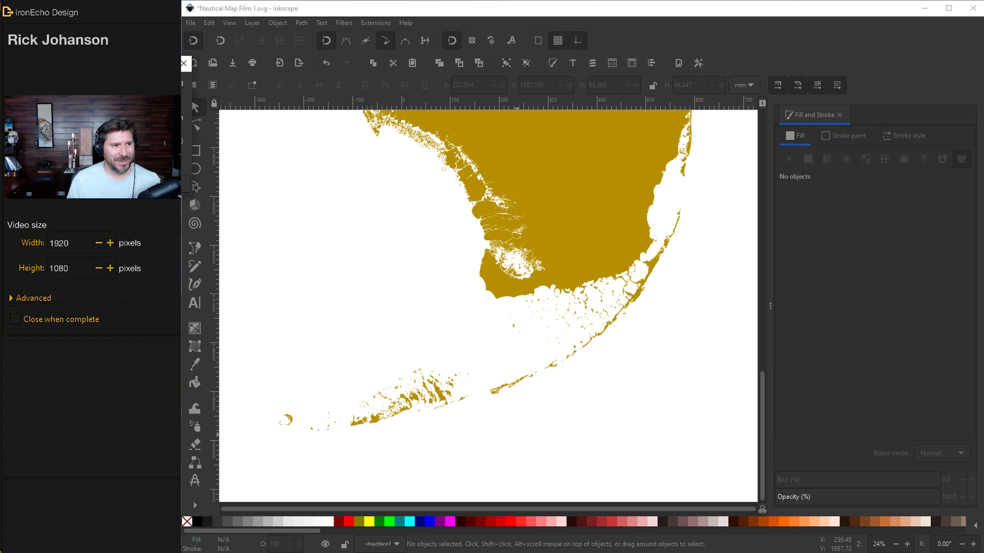
drag(284, 292, 576, 318)
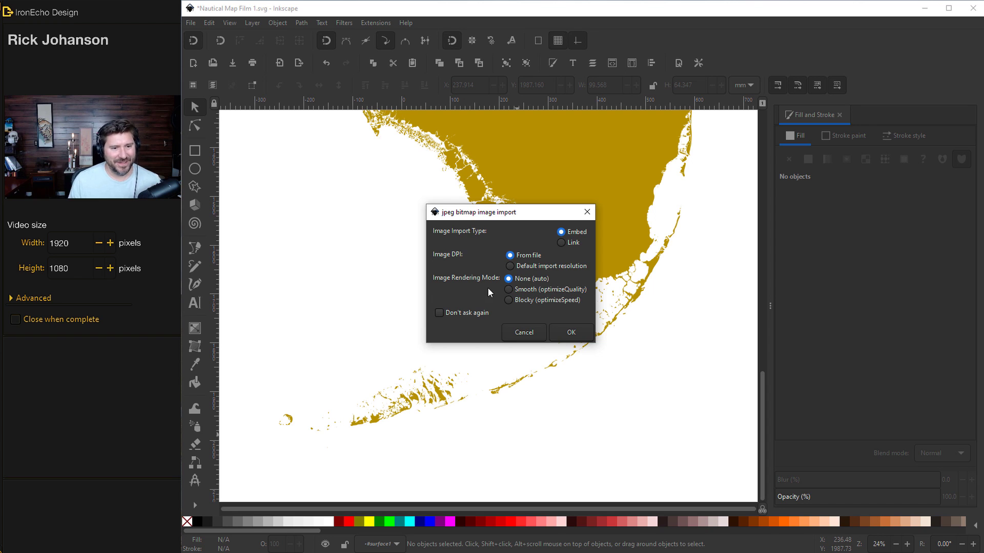
click(559, 330)
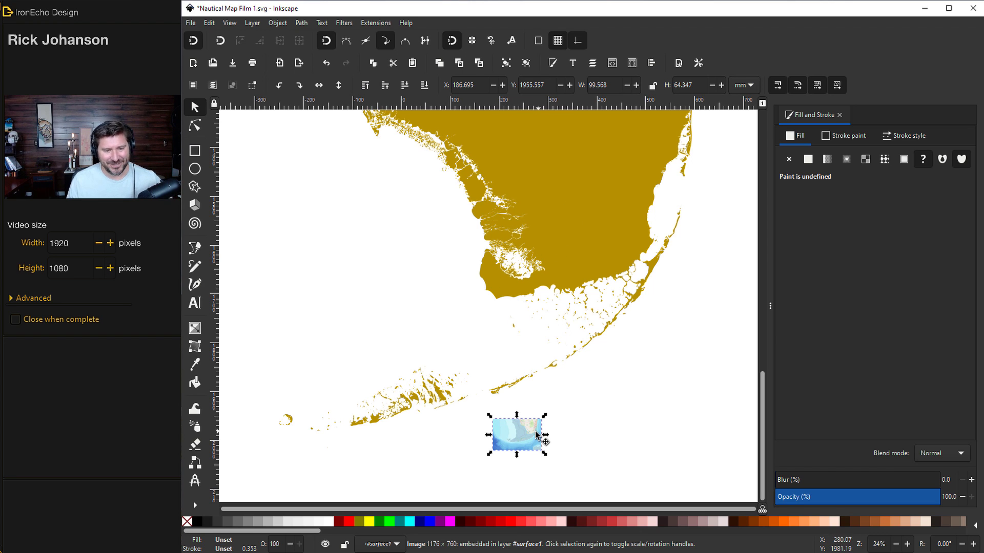
Step: Enlarge the imported chart image to about 756 x 488 mm and place it below the gold Keys
scroll(531, 434, down, 10)
drag(497, 221, 268, 468)
drag(409, 365, 377, 406)
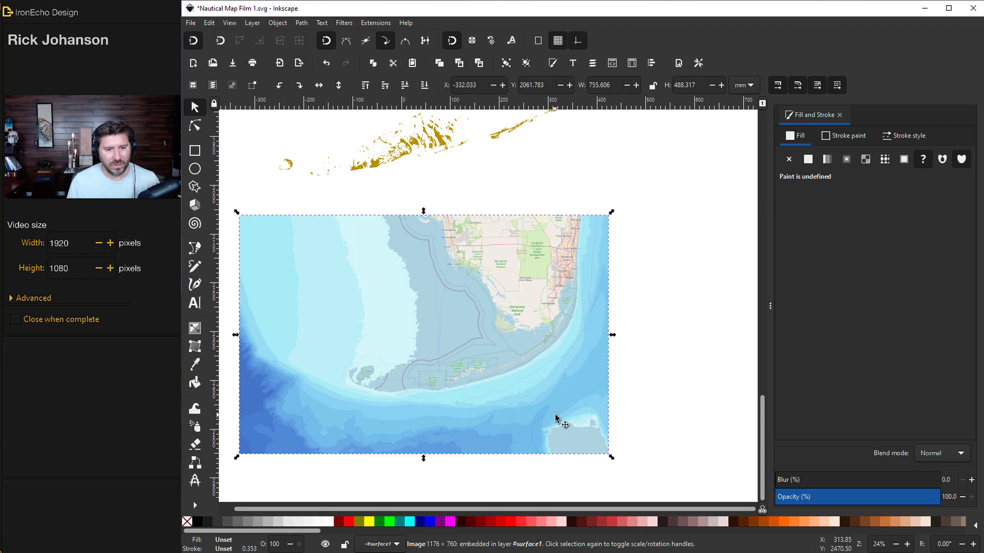
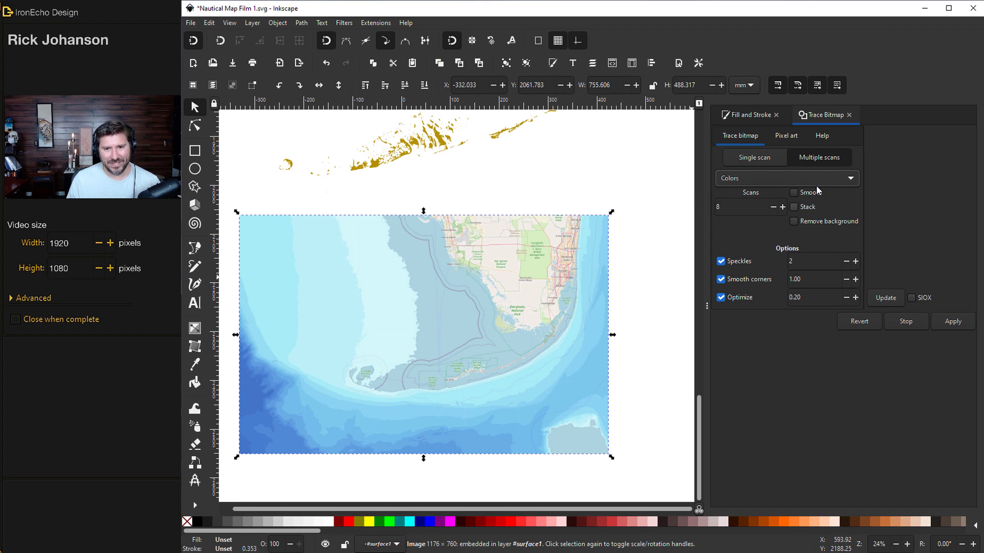
Step: Trace the chart image in multiple color scans with 18 scans, Smooth and Remove background on, and Stack off
click(724, 207)
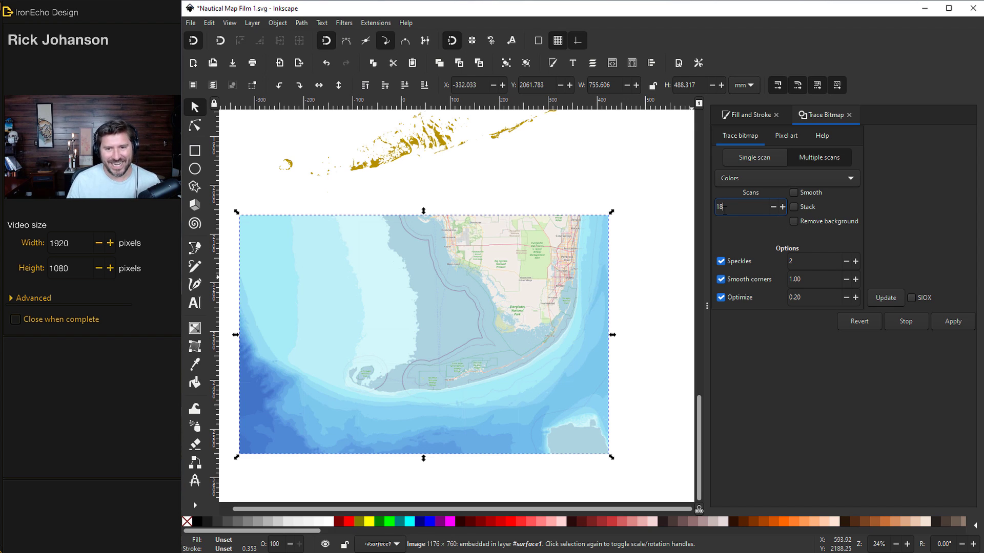
click(794, 207)
click(795, 221)
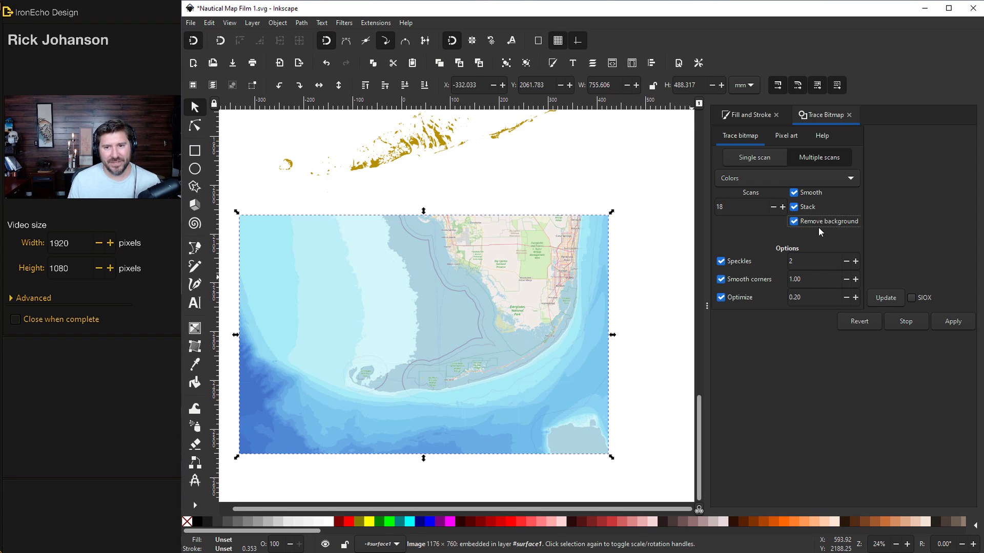
click(792, 207)
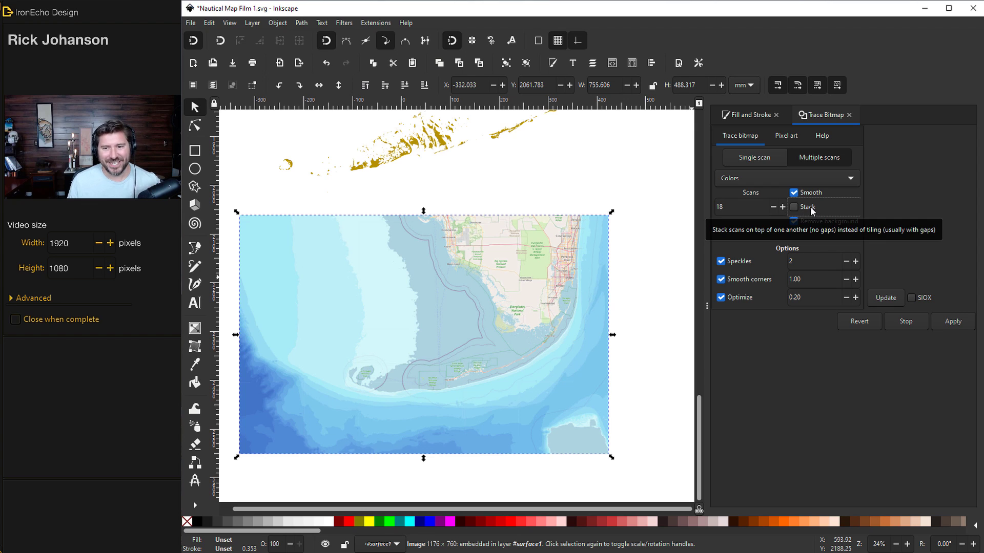
click(886, 299)
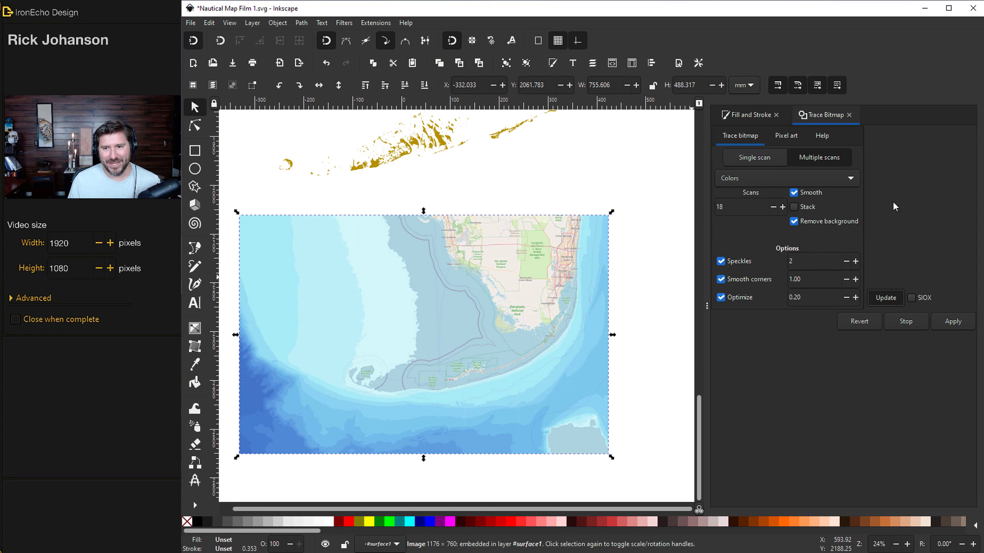
click(952, 321)
Step: Move the traced color group below the chart image, to about X -311 mm, Y 2624 mm
mouse_move(348, 284)
mouse_down()
mouse_move(358, 388)
mouse_move(375, 300)
mouse_move(380, 426)
mouse_move(409, 309)
mouse_move(405, 330)
mouse_up()
scroll(376, 301, down, 5)
scroll(394, 317, down, 2)
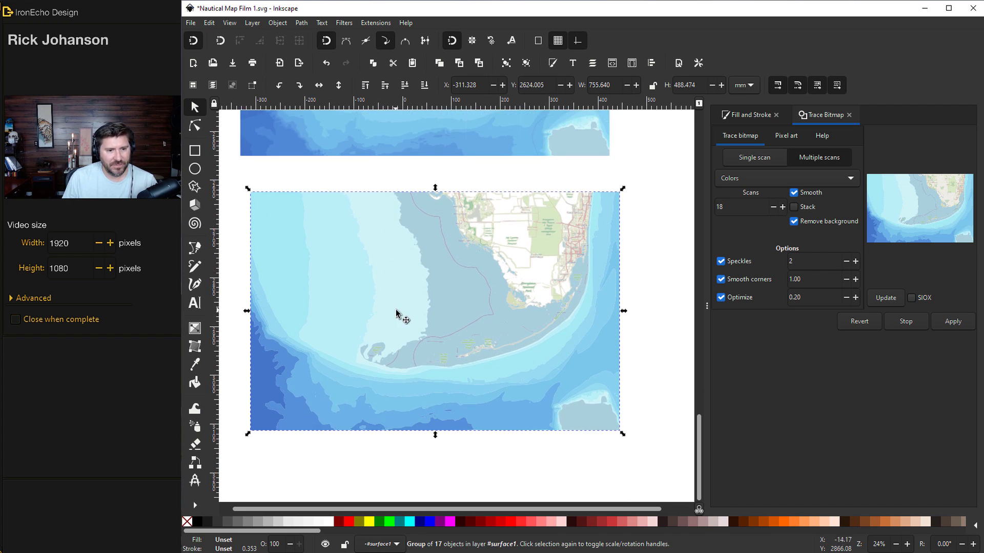
Step: Enter the traced color group at its dark blue deep-water area and clear the selection
click(631, 280)
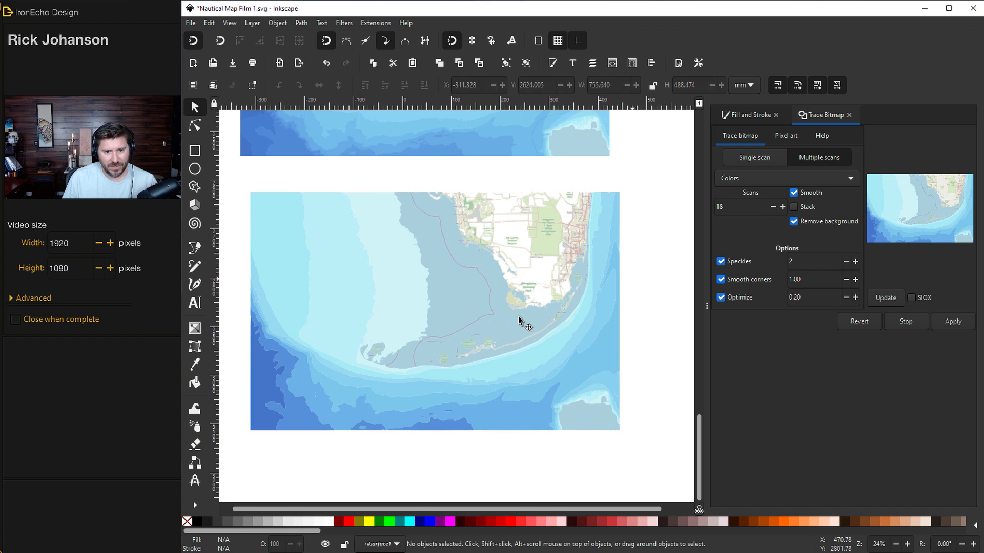
click(270, 382)
click(271, 380)
key(Escape)
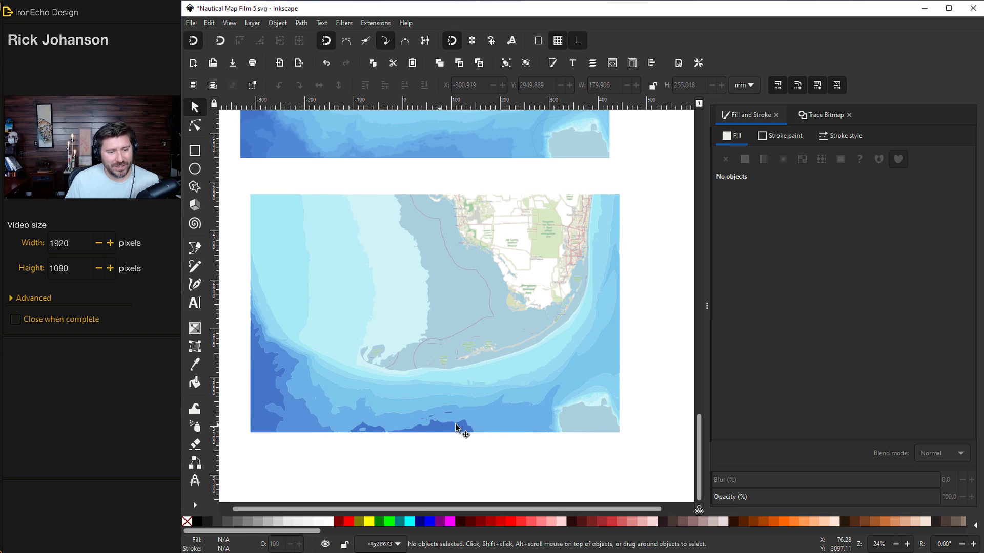
Step: Pull several traced blue color shapes away from the map, undo the moves and clear the selection
click(456, 428)
mouse_move(514, 454)
mouse_down()
mouse_move(502, 463)
mouse_move(386, 336)
mouse_up()
key(ctrl+v)
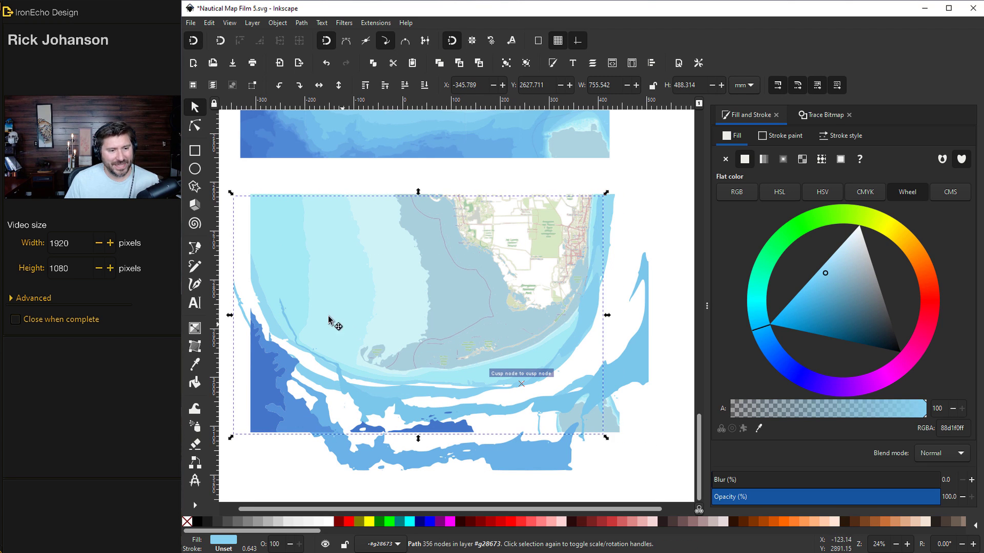
key(ctrl+v)
drag(328, 320, 334, 333)
key(ctrl+z)
key(ctrl+z)
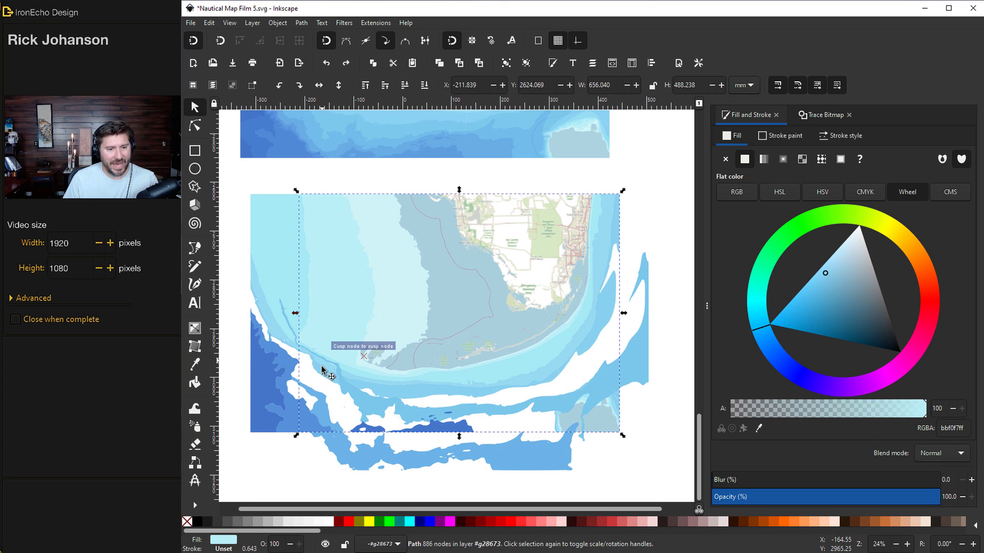
click(360, 455)
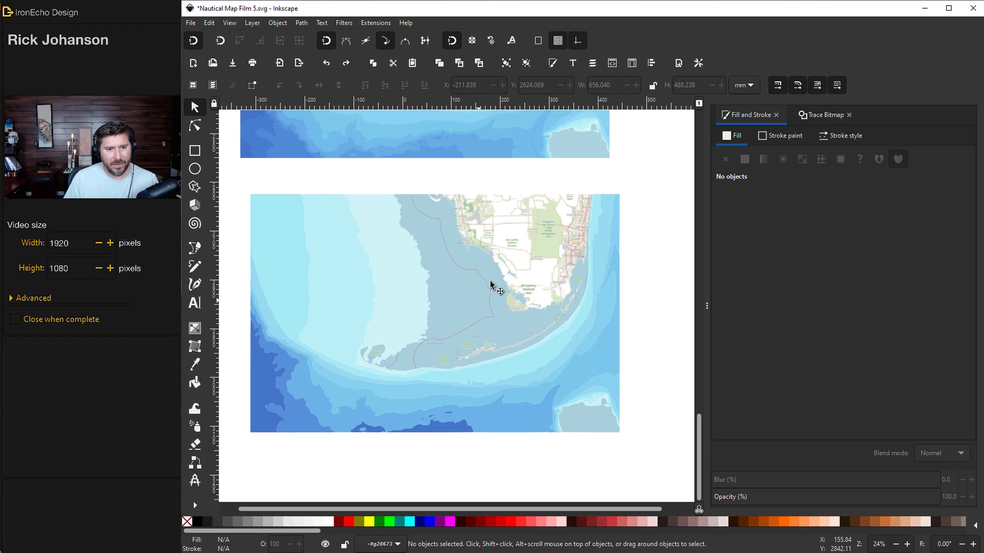
Step: Select the traced land, road and green-area shapes over southern Florida and delete them
click(547, 244)
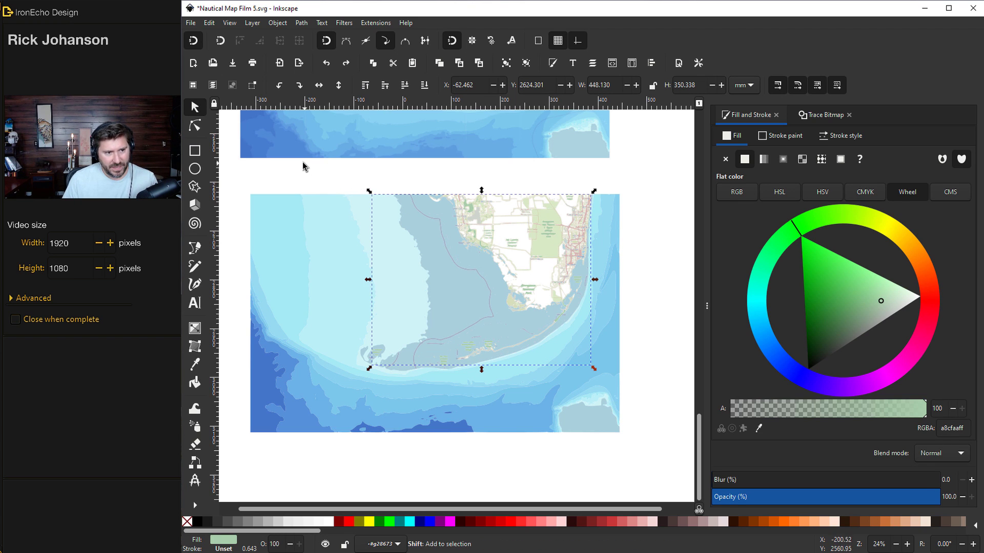
drag(303, 163, 629, 389)
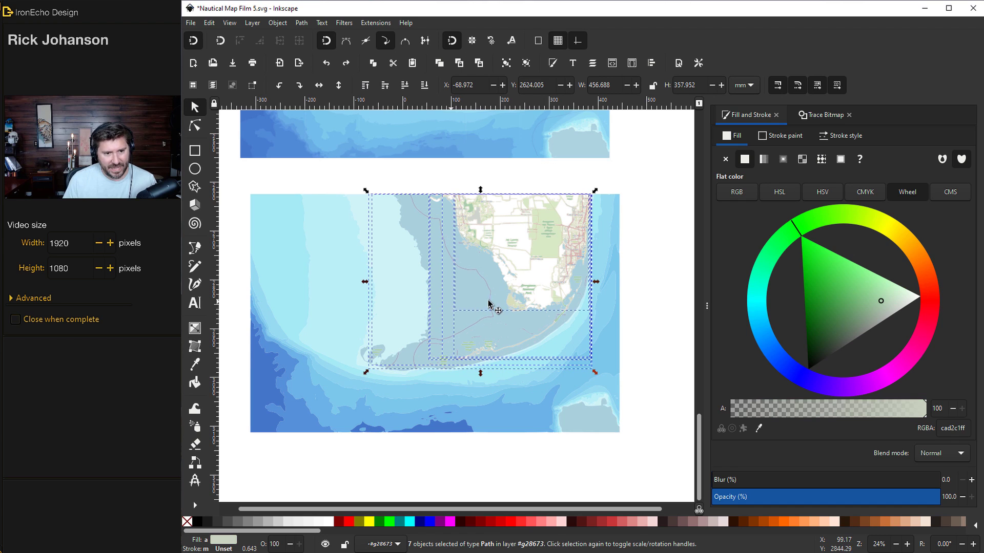
key(Delete)
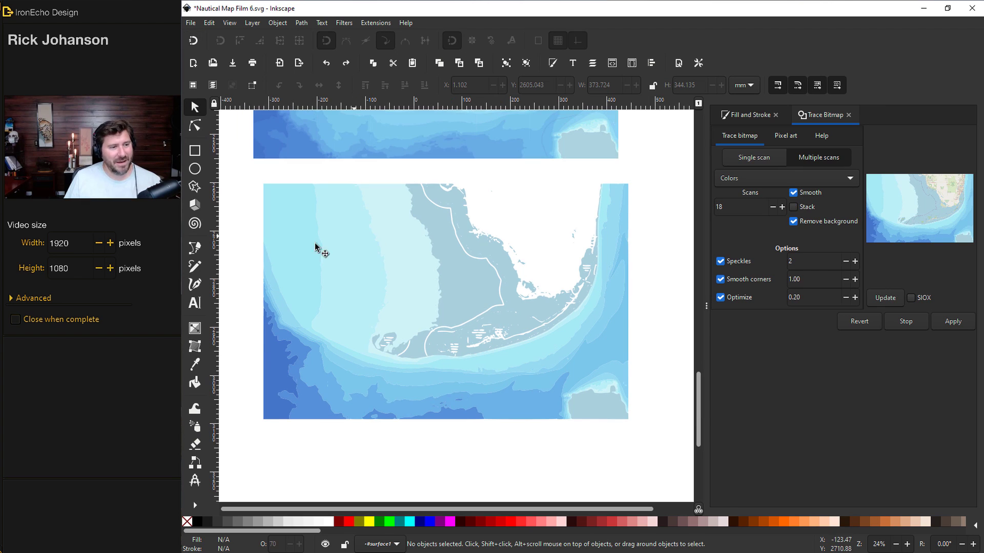
Step: Draw a closed path with the Pen tool, about 391 x 348 mm, covering the white mainland gap and the Keys
click(194, 249)
click(413, 185)
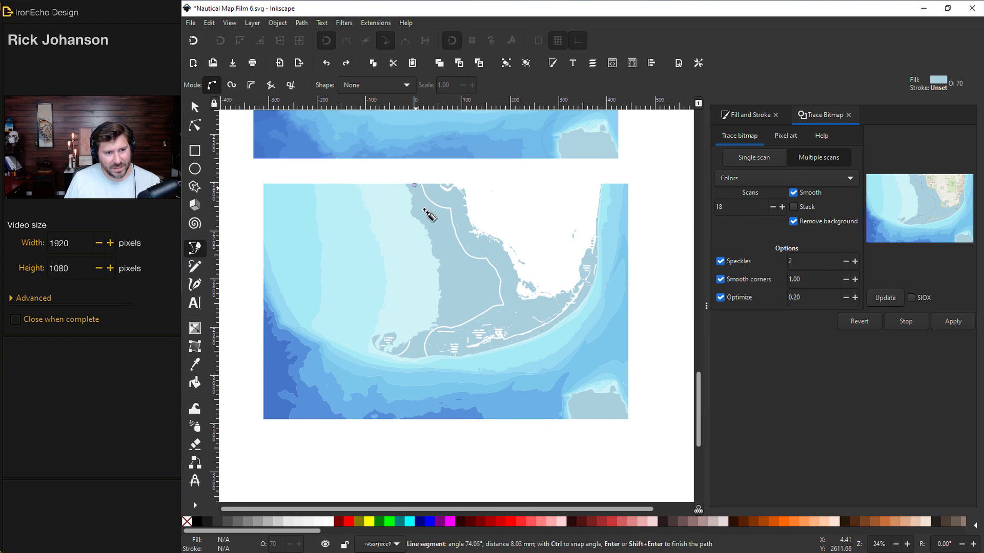
drag(442, 326, 425, 335)
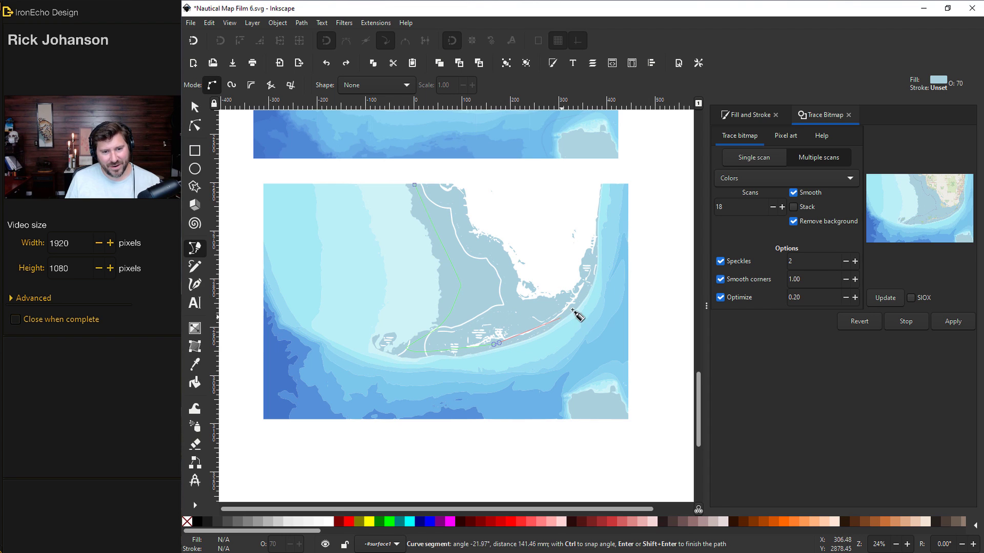
drag(589, 285, 589, 281)
click(593, 184)
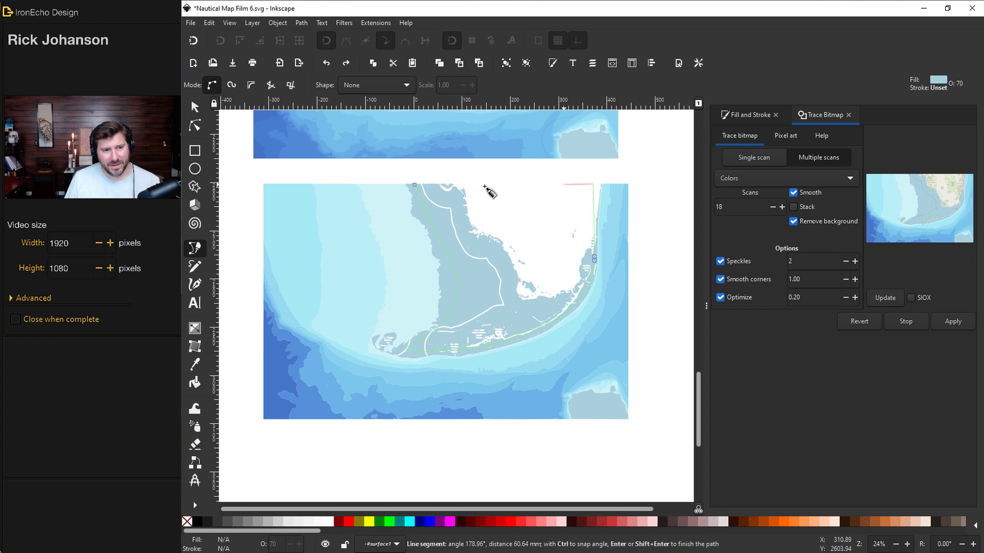
click(413, 184)
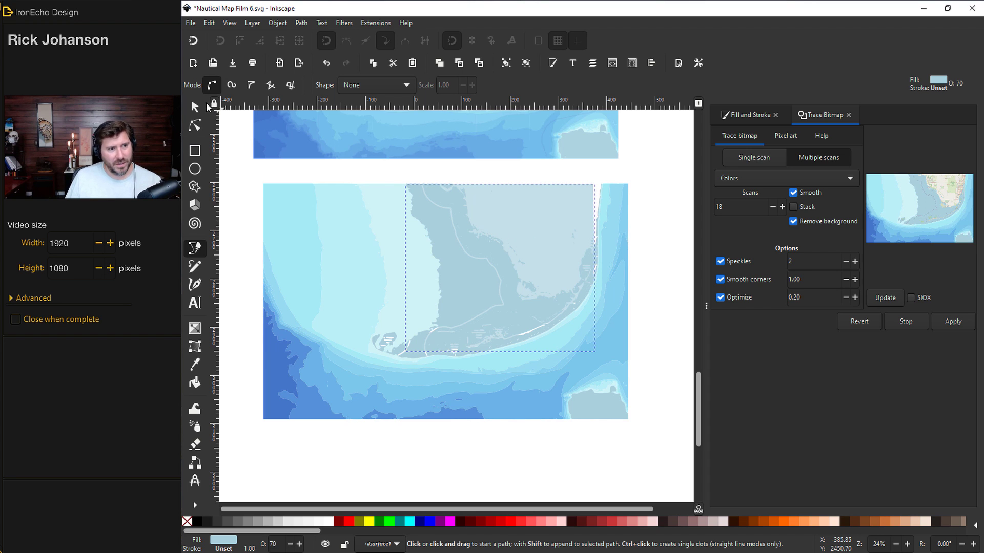
Step: Unite the drawn cover shape with the gray-blue shallow-water shape inside the traced group using Union
click(196, 108)
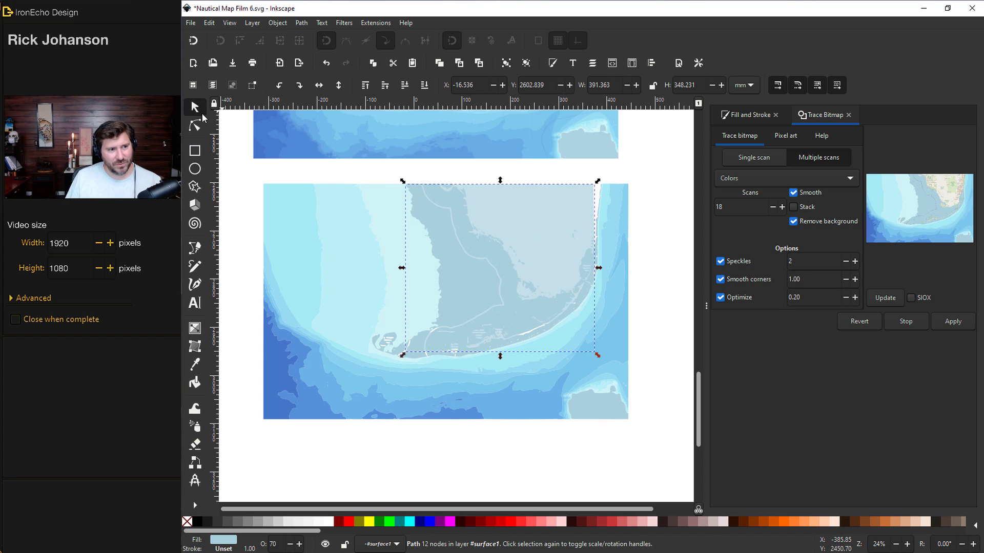
click(395, 352)
click(397, 353)
key(Escape)
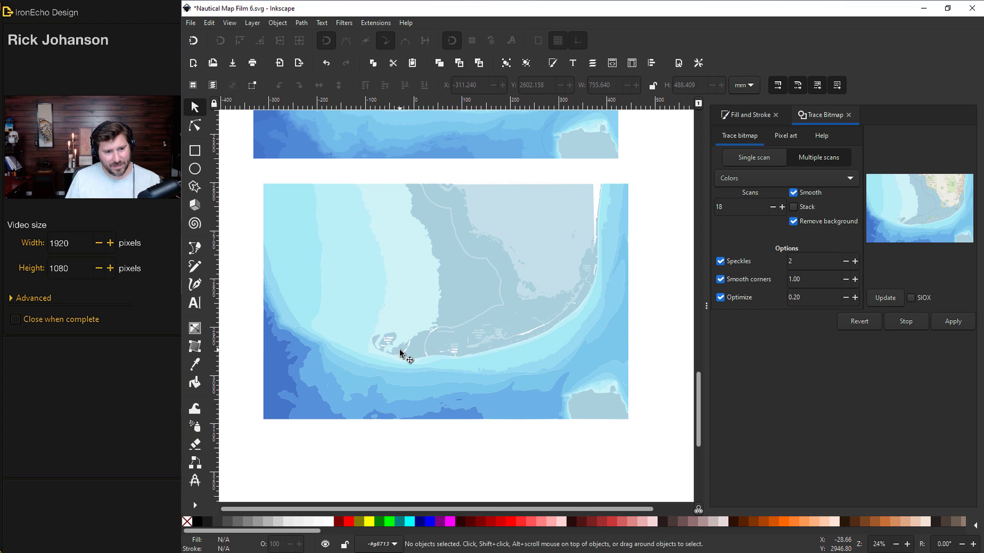
ctrl+click(400, 352)
ctrl+shift+click(543, 253)
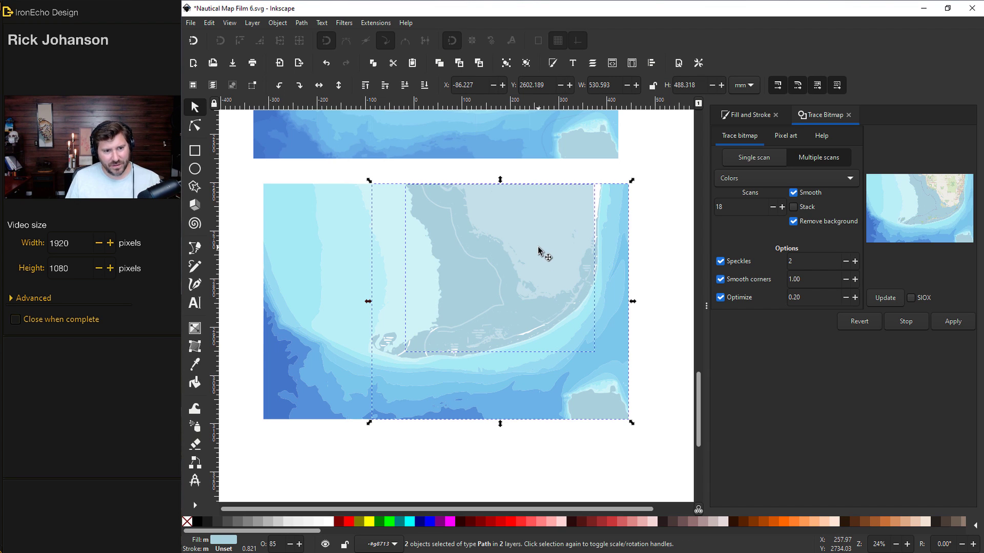
click(303, 22)
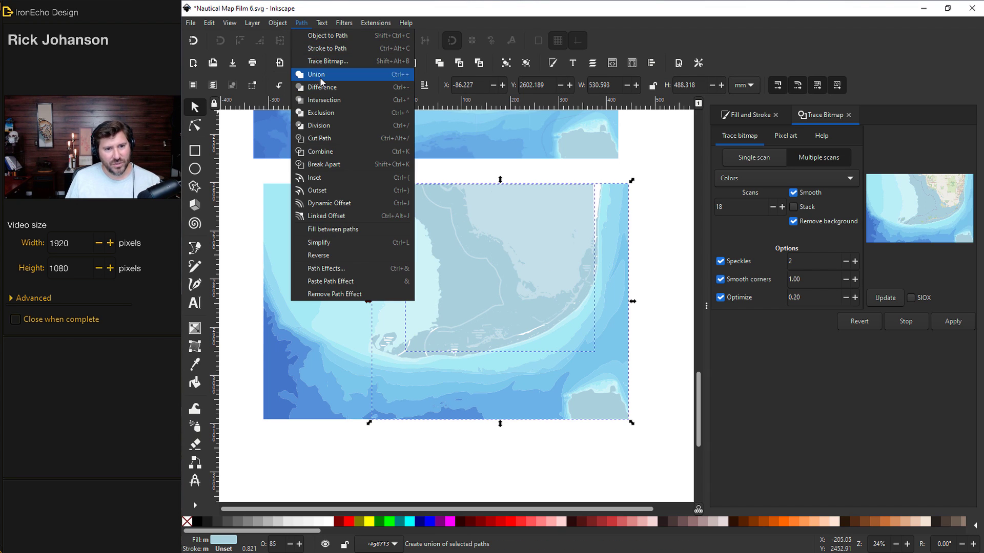
click(324, 73)
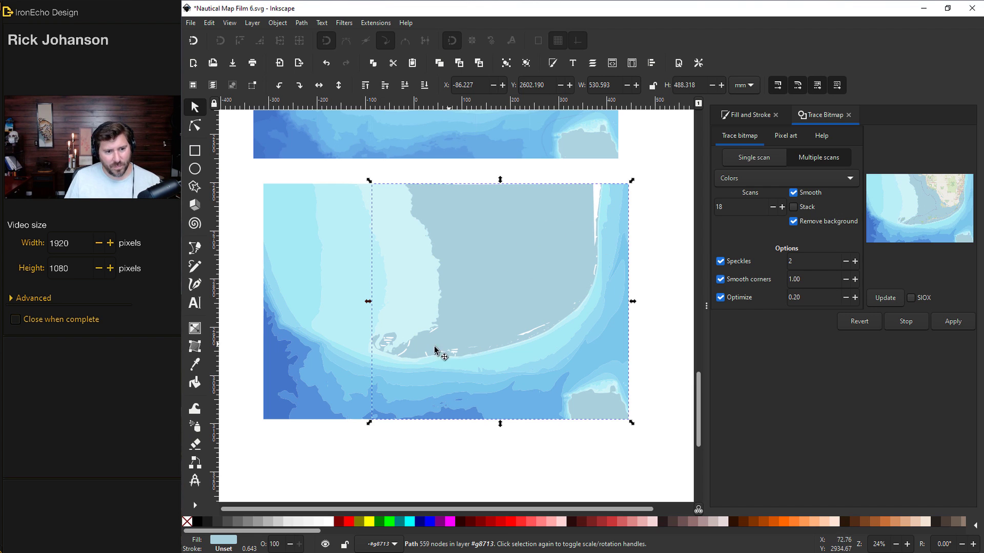
Step: Delete the nodes of the white island holes at the merged shape's southwest tip and move its eastern edge nodes to close the white gap
scroll(384, 350, up, 5)
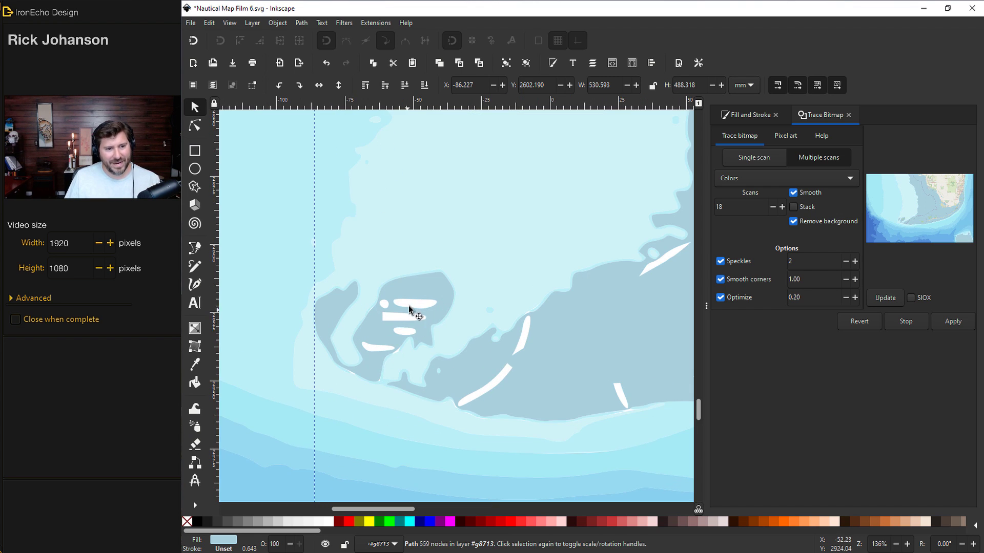
key(n)
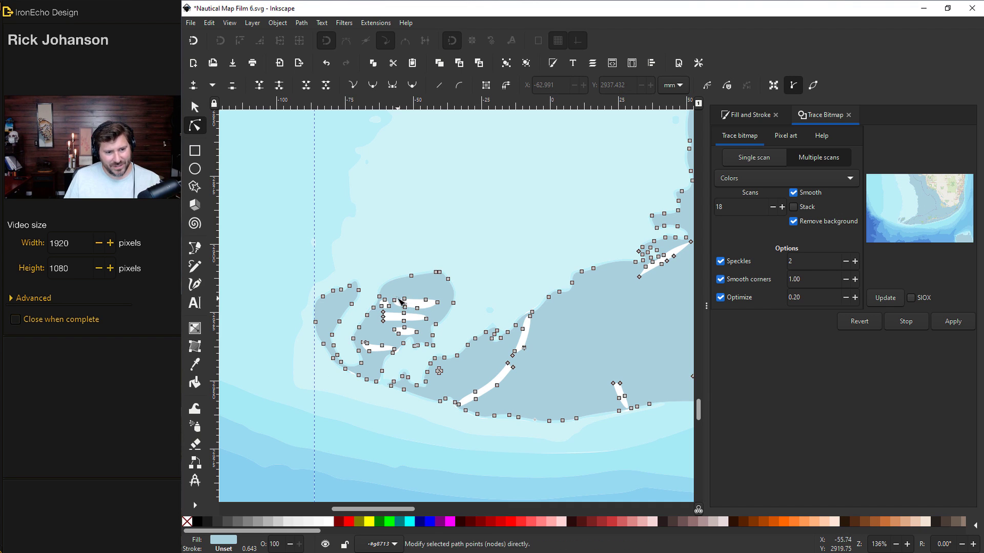
drag(388, 296, 434, 338)
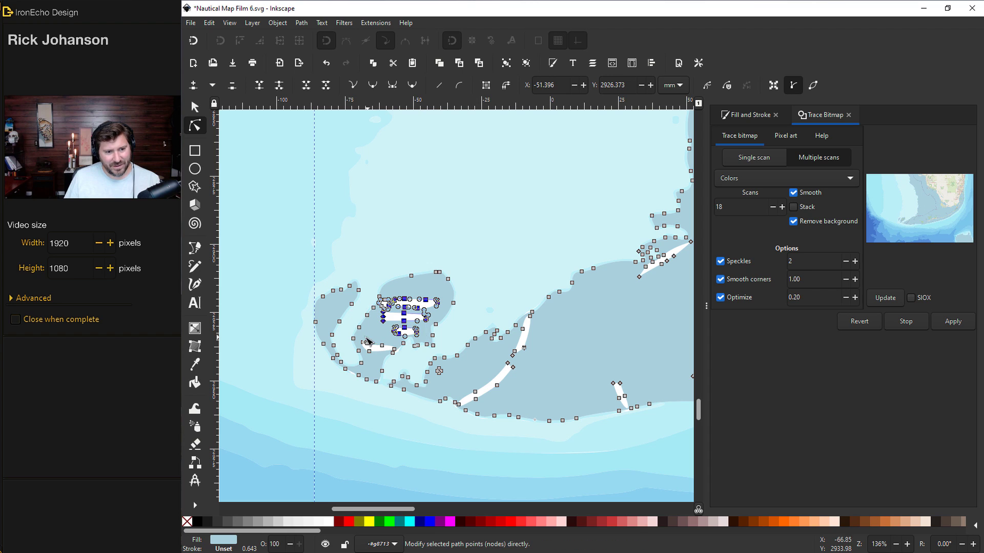
drag(360, 338, 401, 357)
key(Delete)
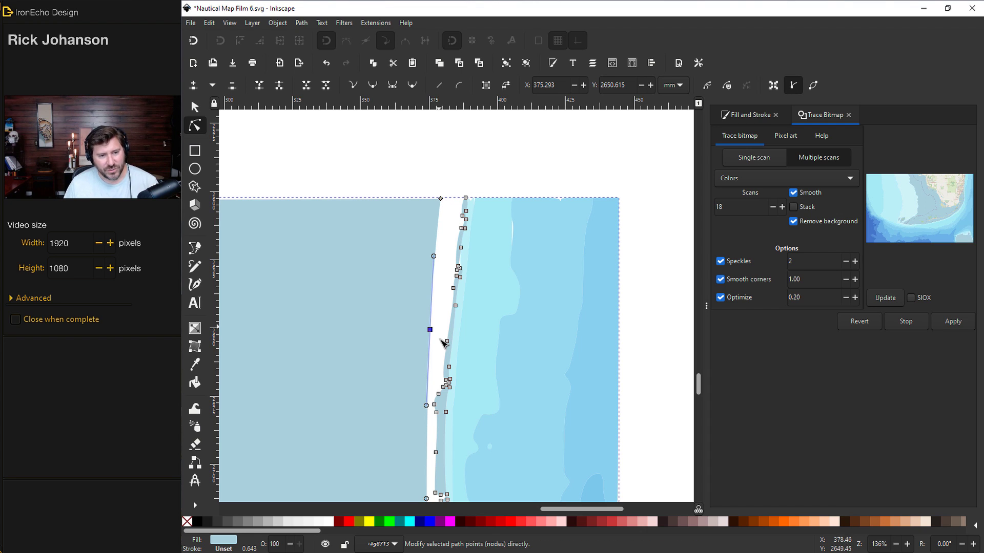
drag(430, 330, 454, 332)
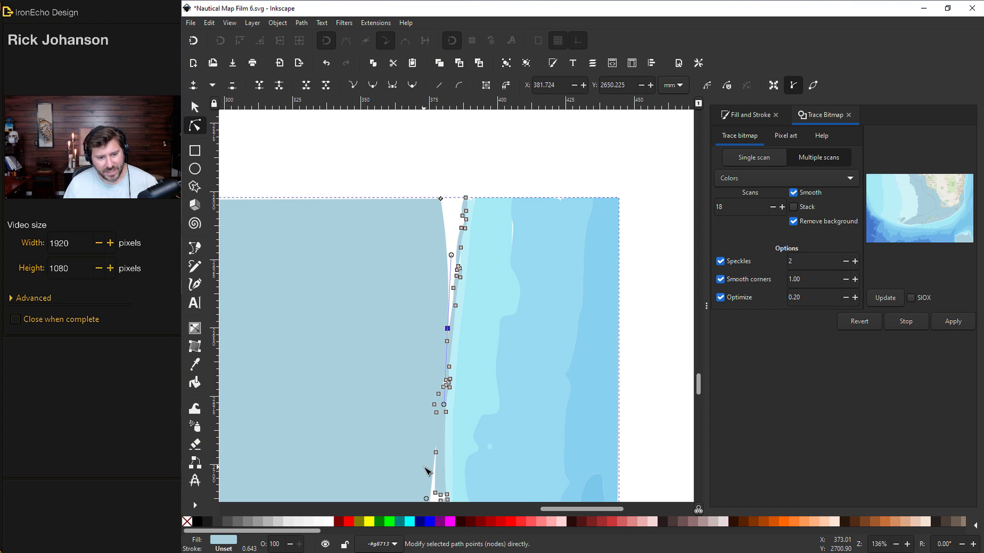
drag(435, 407, 438, 410)
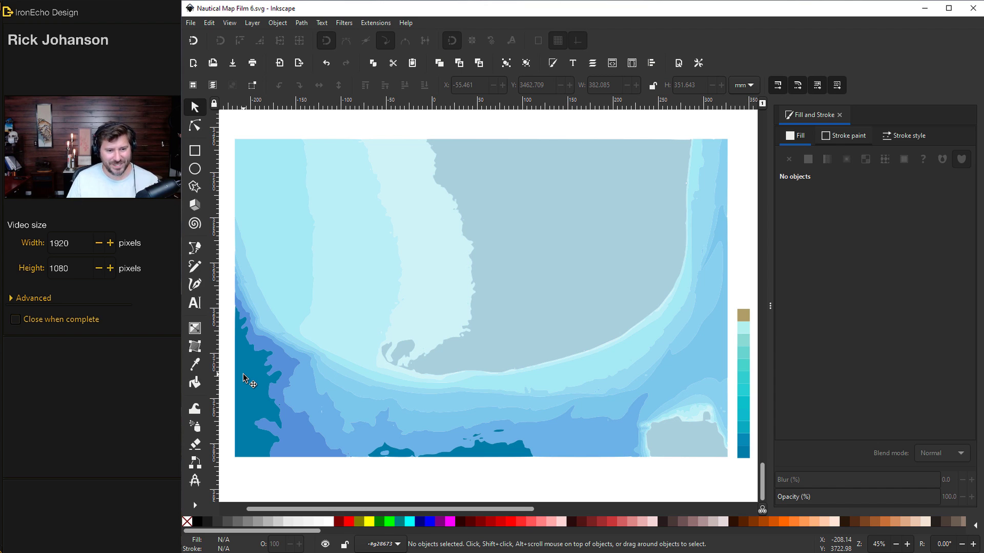
Step: Fill the second-deepest blue area in the southwest with the second-darkest palette color, 068bb6
key(ctrl+Tab)
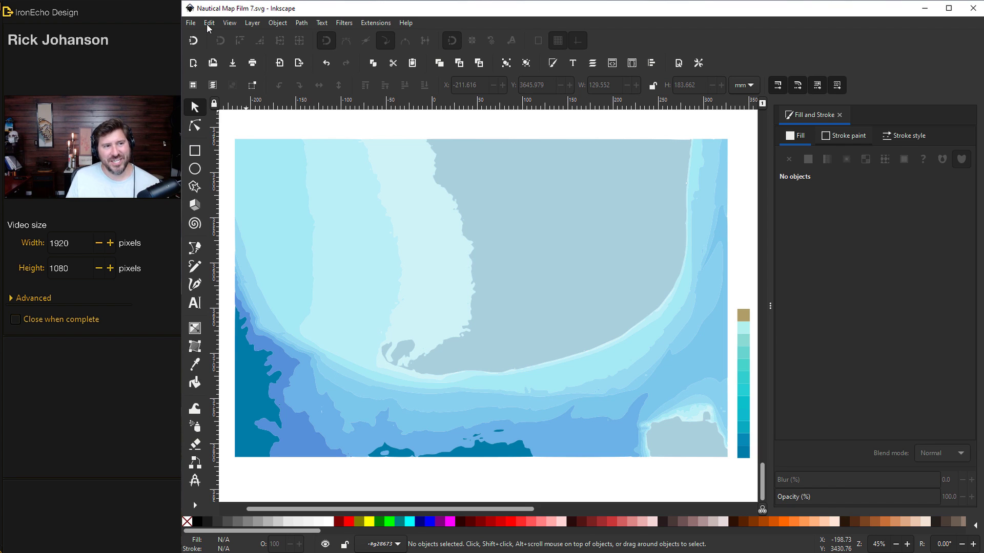
click(298, 441)
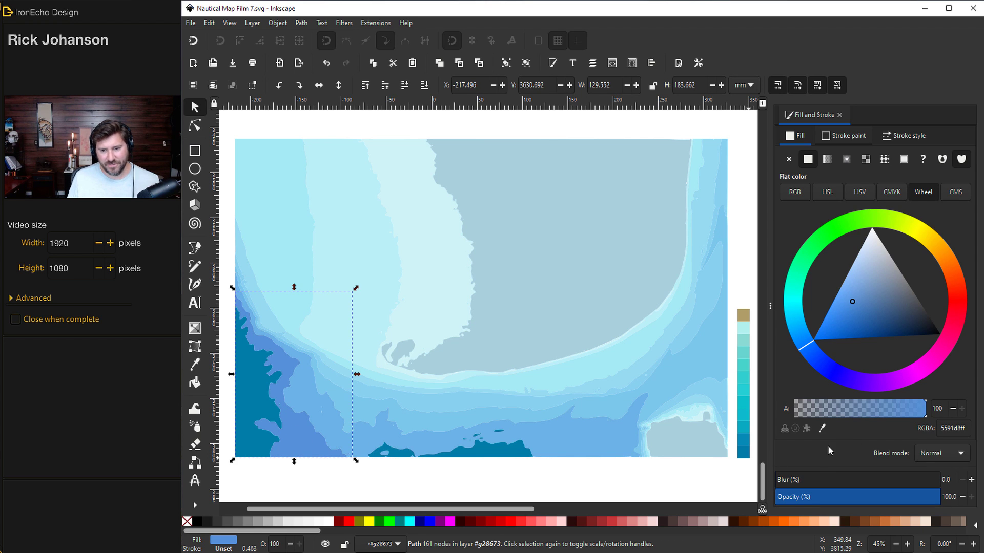
click(822, 431)
click(744, 447)
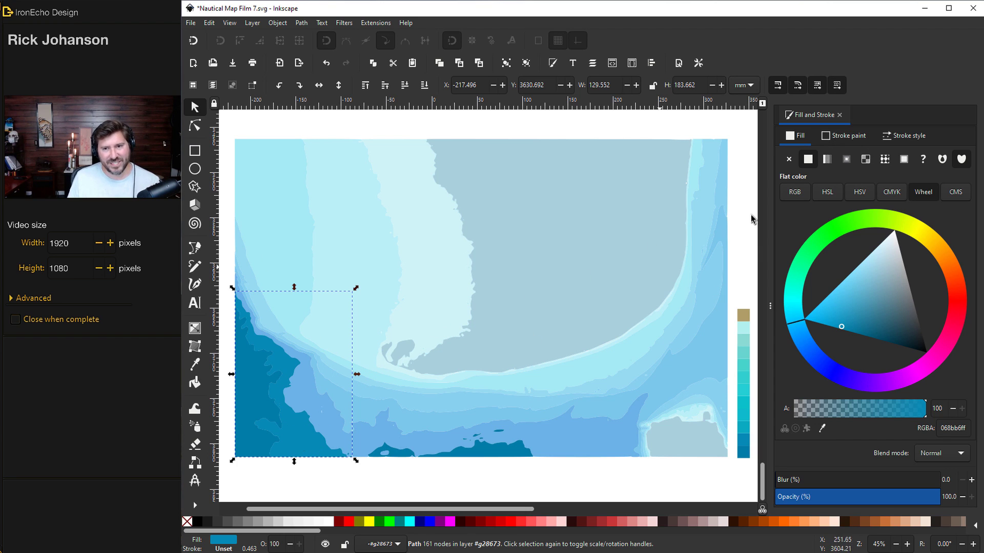
Step: Give the southwest deep-water shape a flat black stroke 1.5 mm wide
click(850, 137)
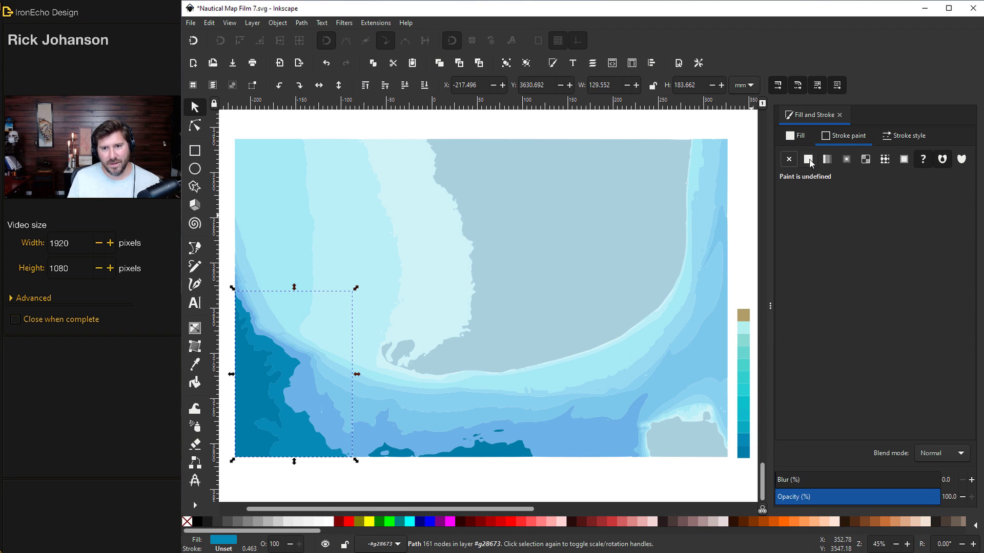
click(808, 160)
click(904, 136)
text(1.5)
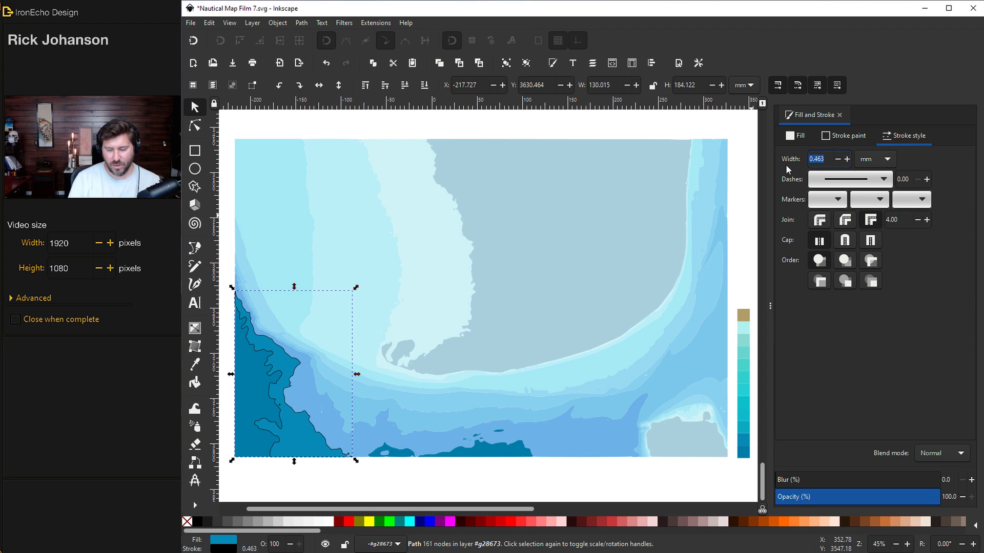
key(Return)
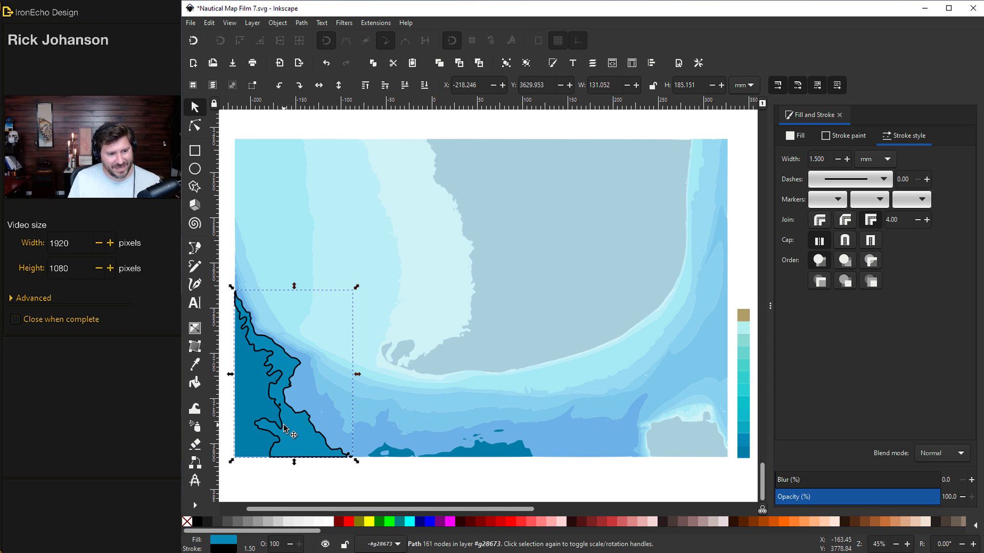
Step: Fill the stroked deep-water shape with black, set its blur to 10% and clear the selection
click(794, 142)
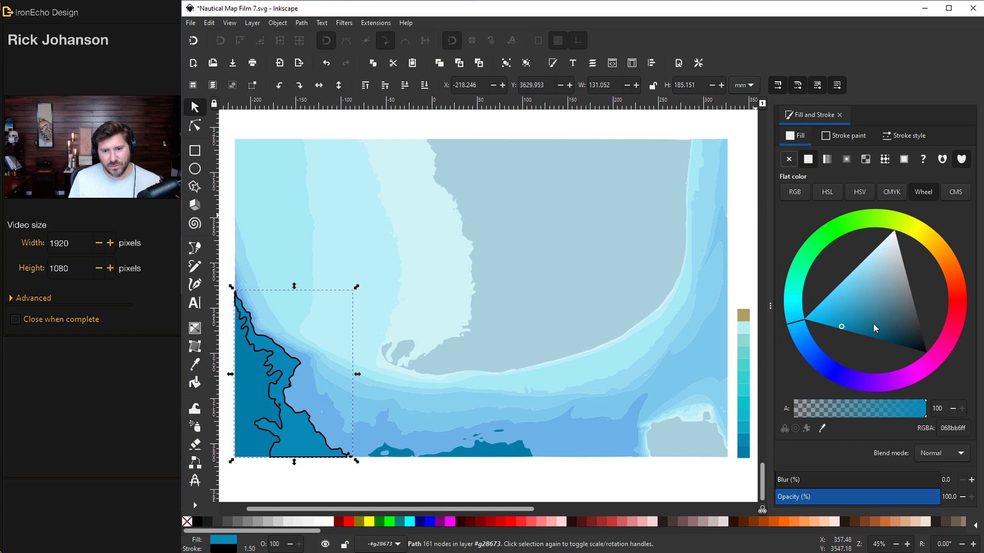
drag(875, 328, 972, 388)
drag(785, 480, 882, 480)
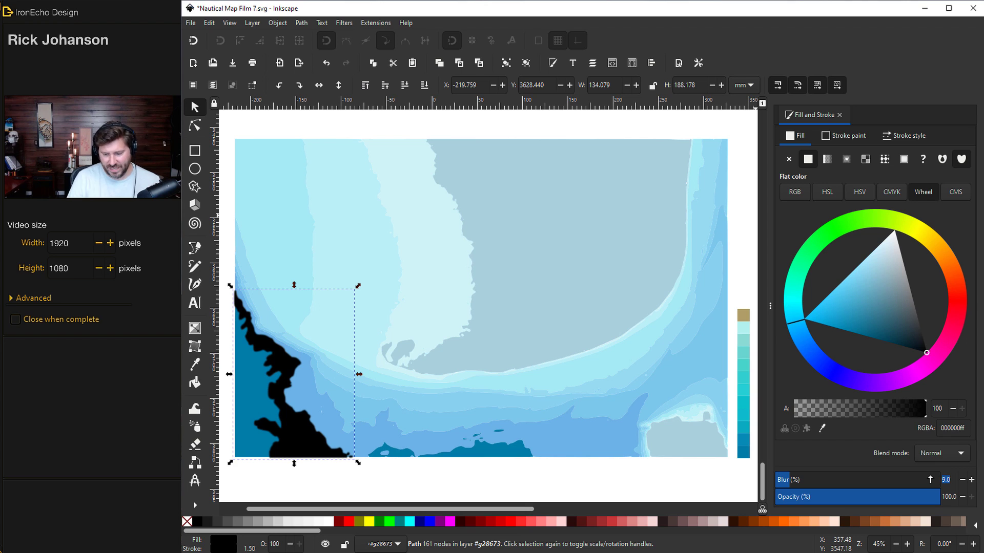
text(10)
key(Return)
click(402, 474)
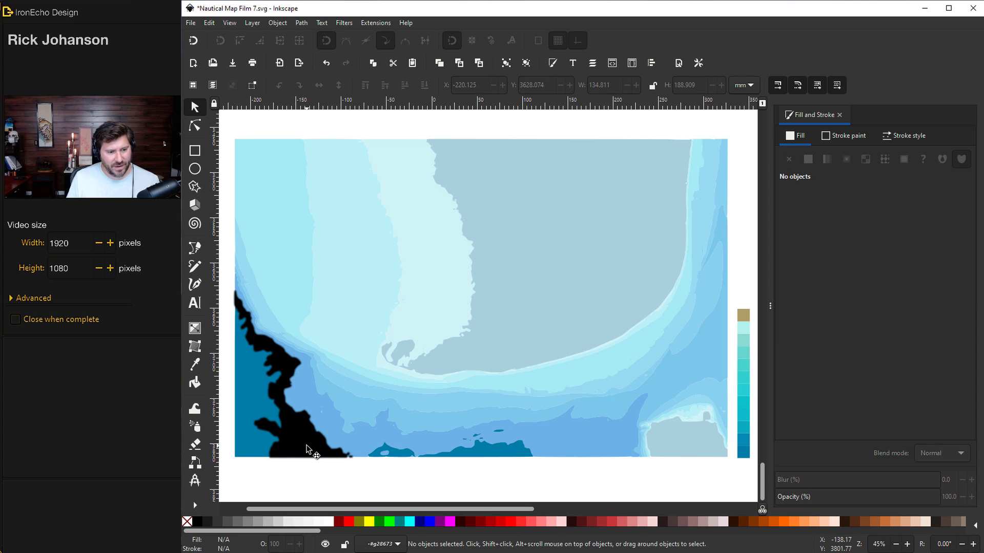
Step: Copy the blurred black shape and set it behind the slightly shifted teal deep-water shape as a shadow
click(308, 450)
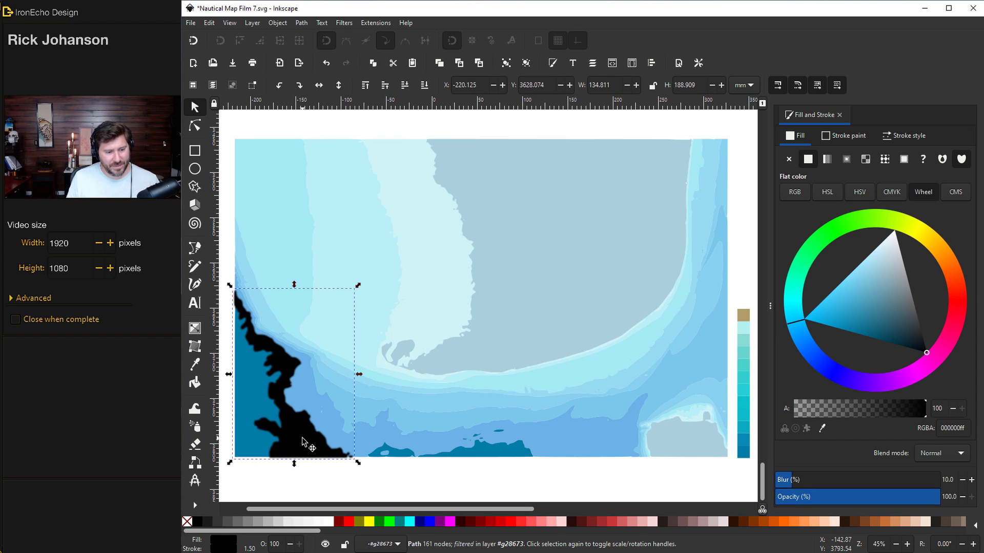
click(209, 22)
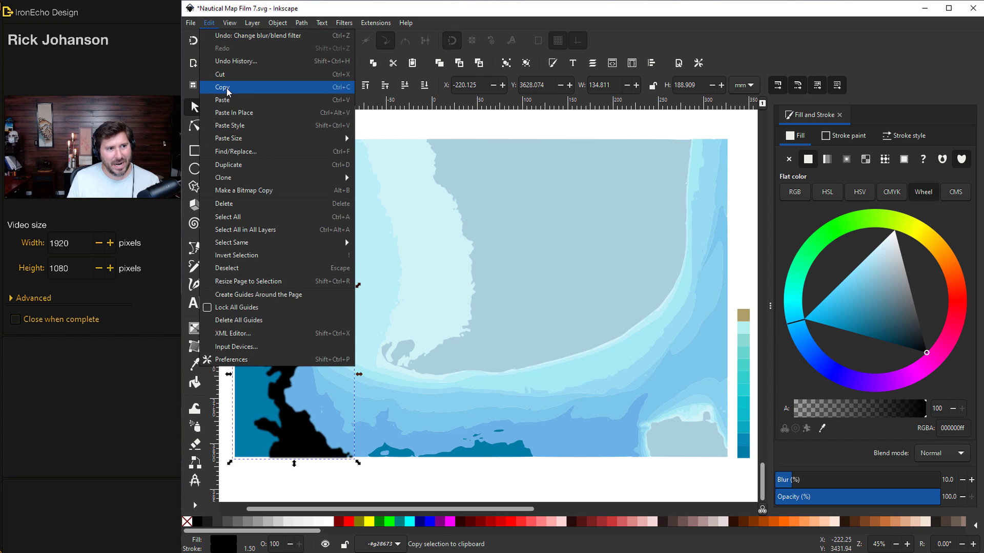
click(226, 88)
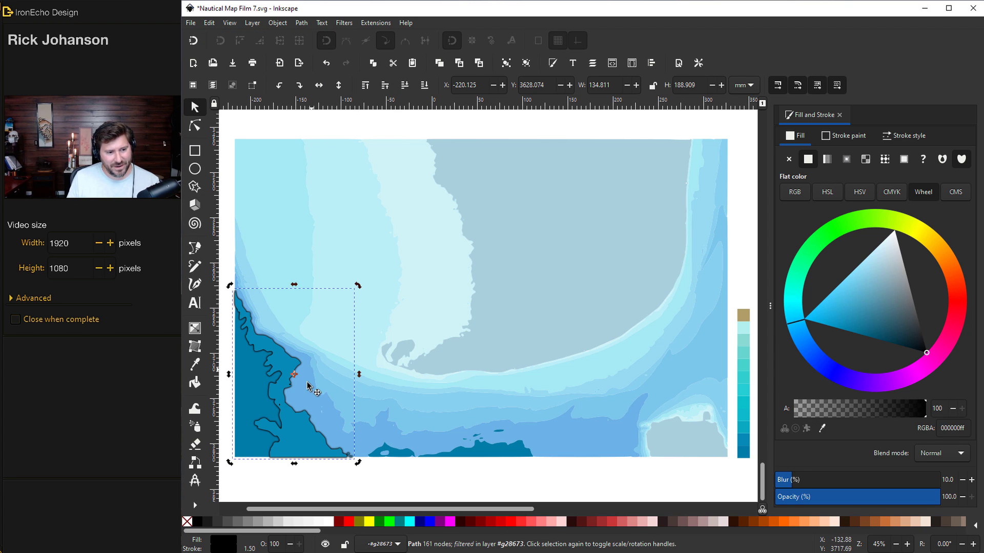
drag(300, 431, 301, 430)
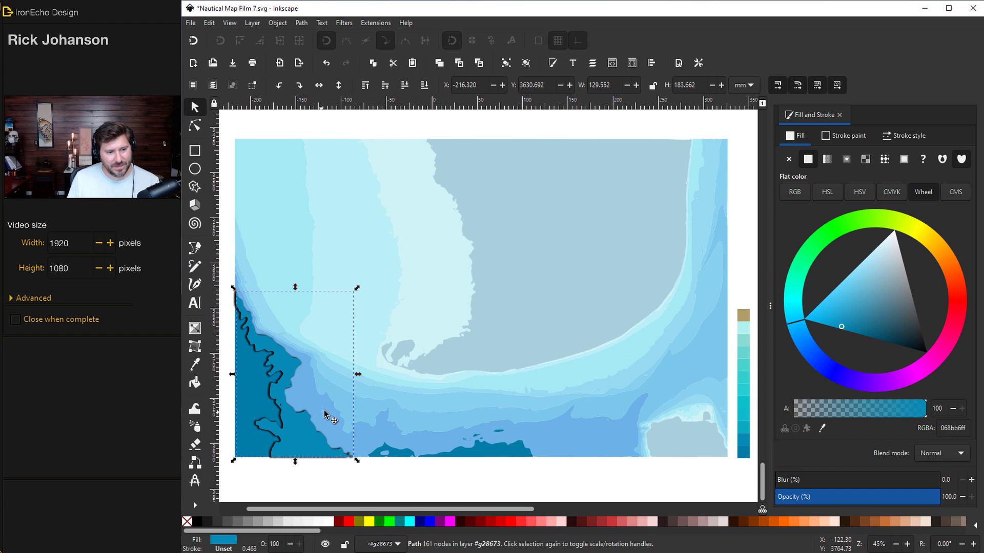
Step: Fill the third-deepest area, along the southern edge of the map, with the third-darkest palette color, 0aa9c1
click(311, 400)
click(304, 395)
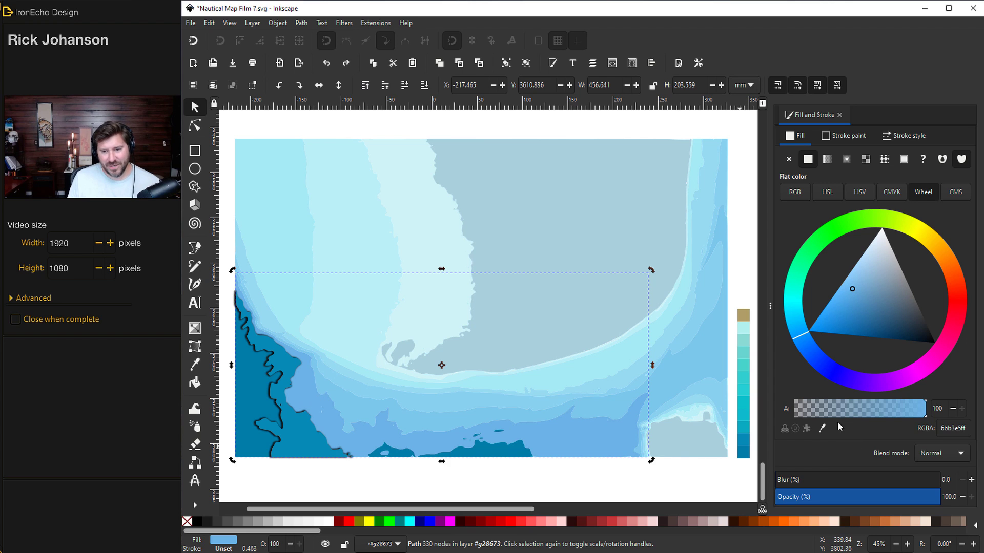
click(822, 427)
click(743, 428)
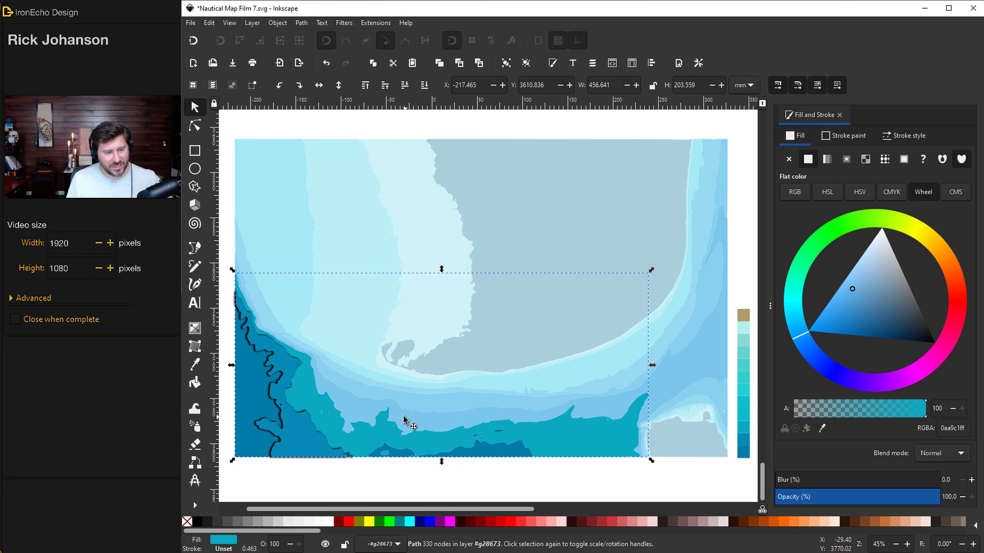
Step: Duplicate the 0aa9c1 area, paste the blurred black shadow style onto the copy and set it behind the slightly shifted teal area
click(369, 87)
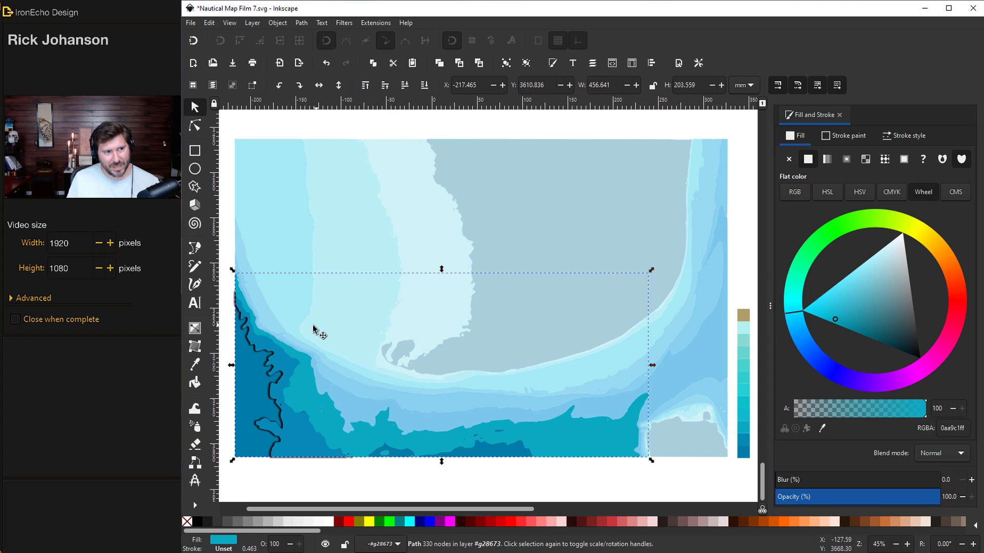
click(209, 23)
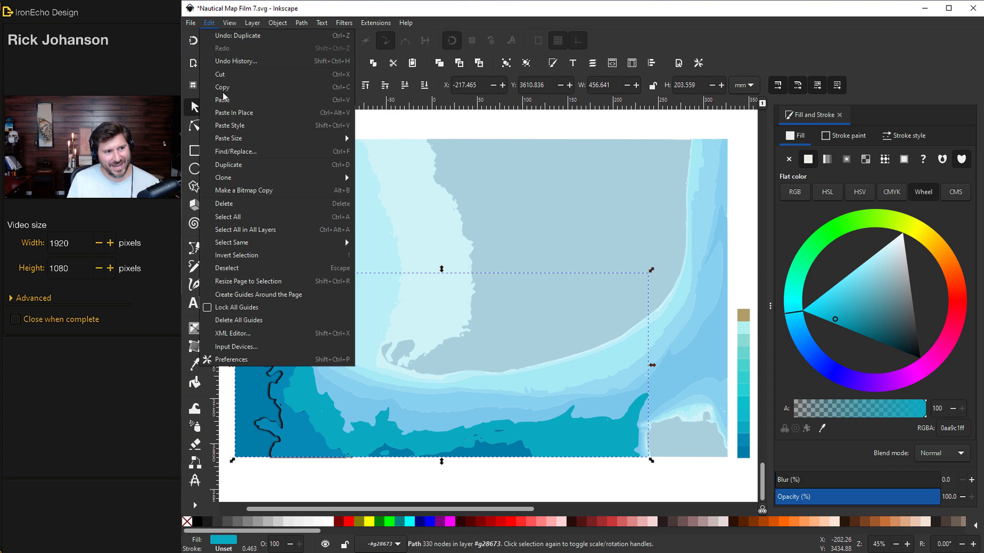
click(233, 126)
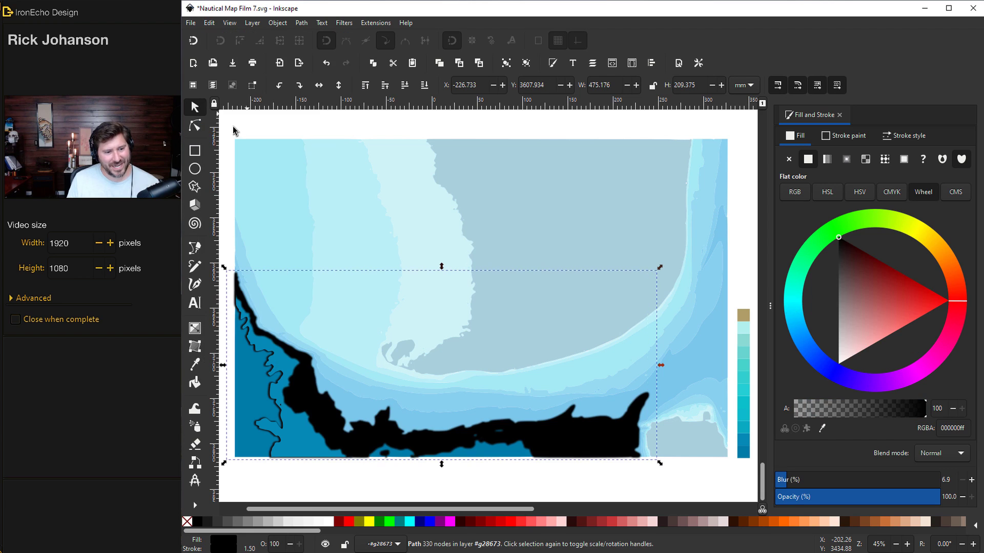
click(313, 389)
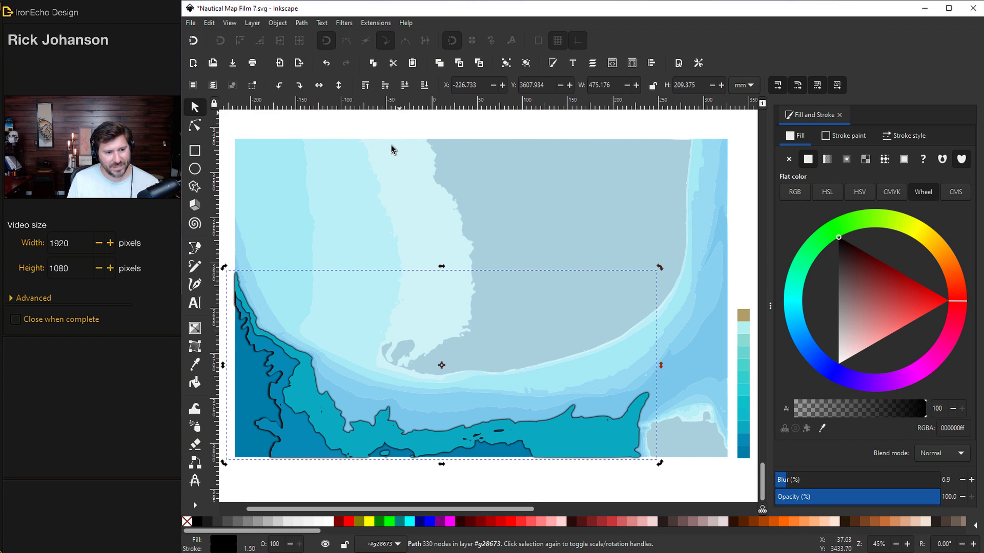
key(Page_Down)
drag(312, 394, 314, 396)
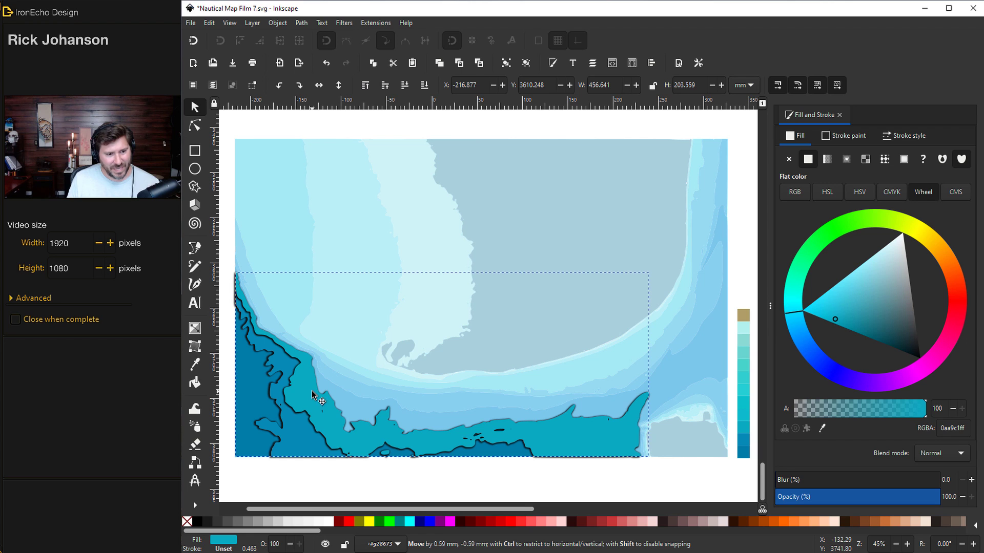
Step: Fill the next shallower area, reaching up the eastern edge, with the next palette color, 0bbacb
click(373, 410)
click(822, 428)
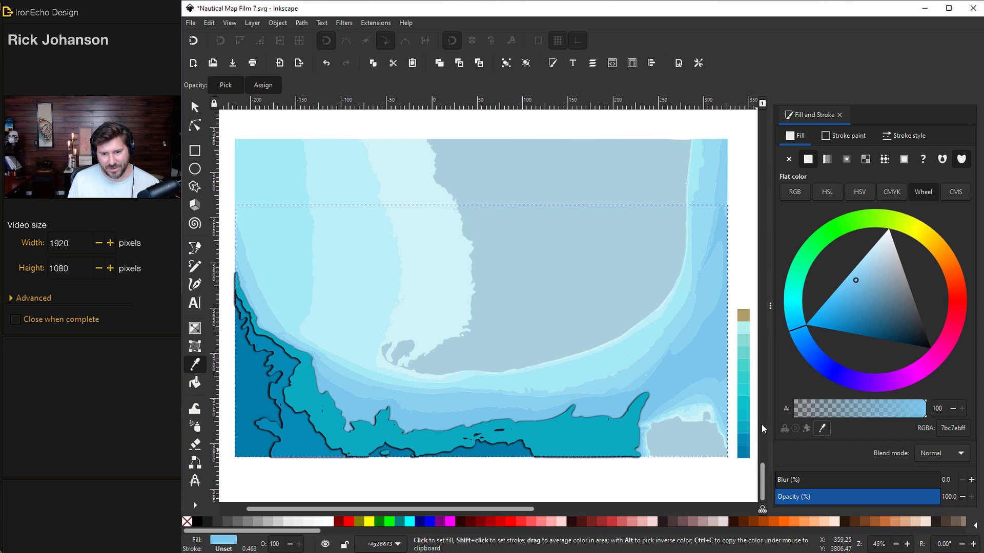
click(584, 407)
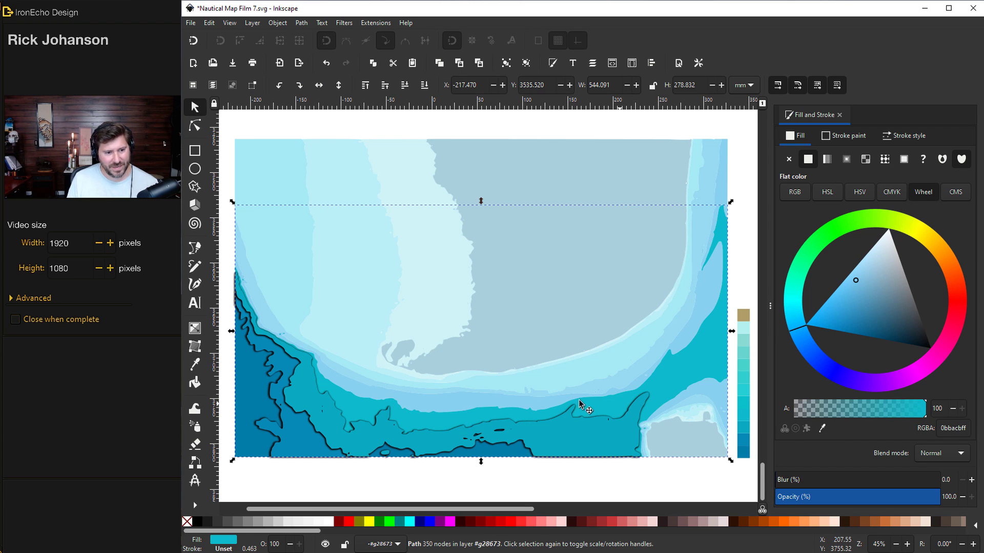
Step: Duplicate the 0bbacb area, paste the blurred black shadow style onto the copy, set it behind the area and clear the selection
click(366, 404)
click(368, 87)
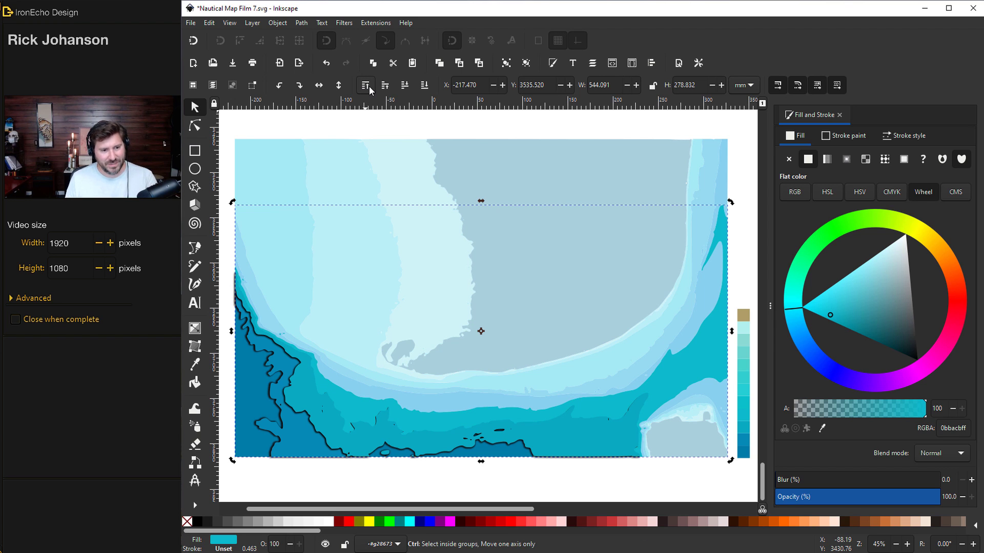
click(210, 23)
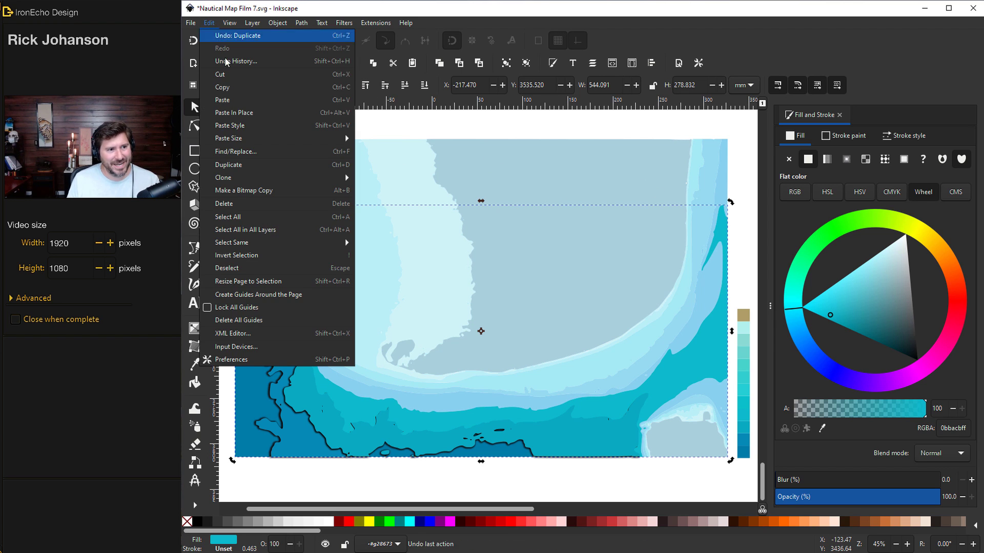
click(237, 127)
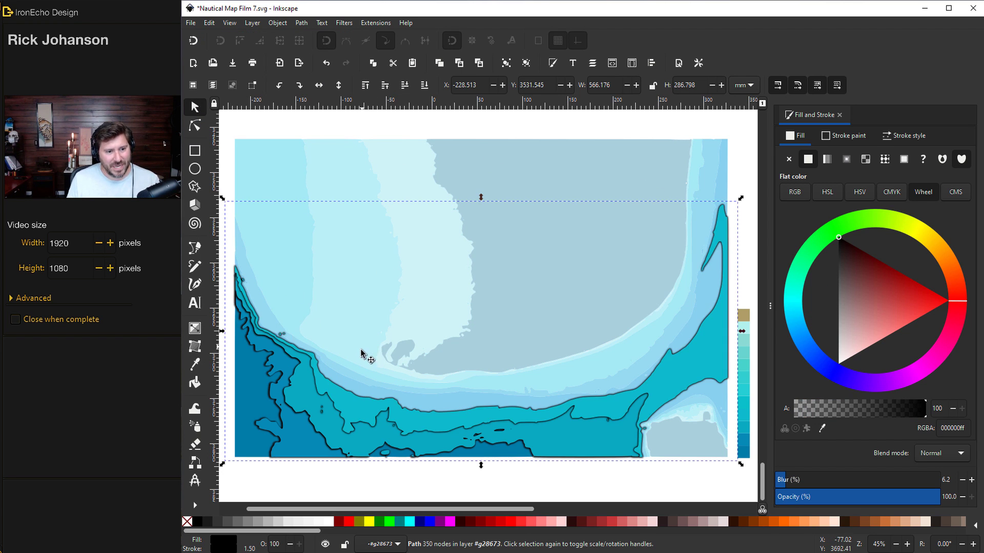
click(351, 395)
key(End)
click(559, 126)
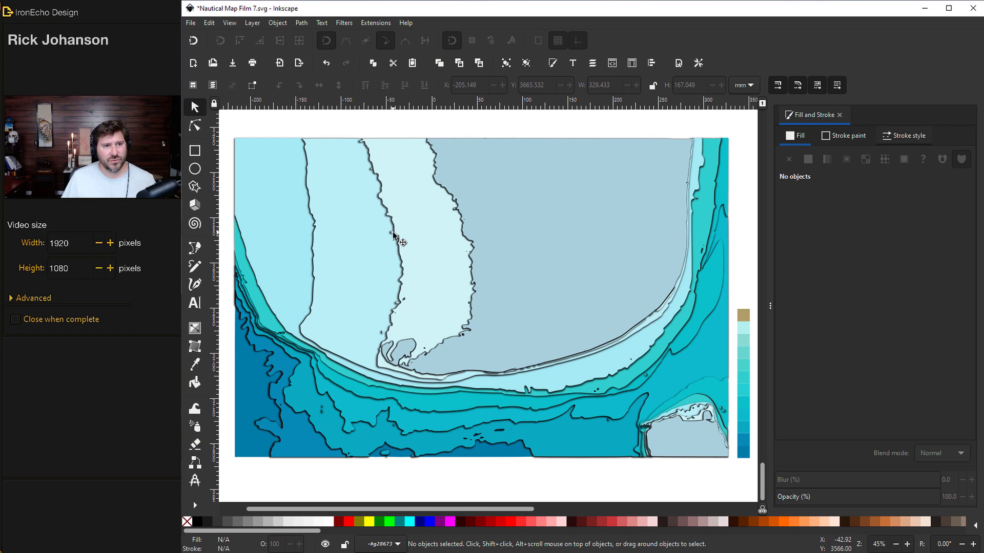
click(344, 23)
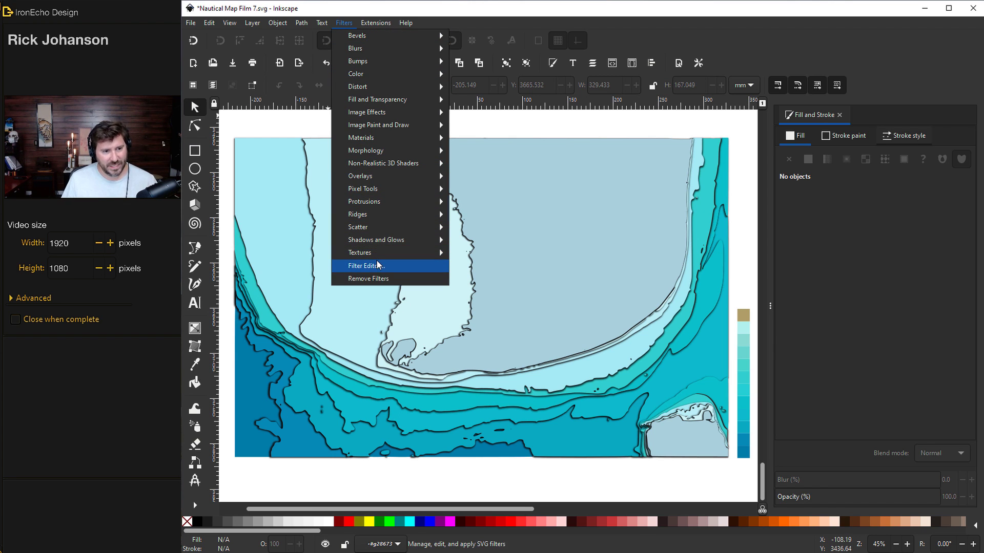
click(891, 133)
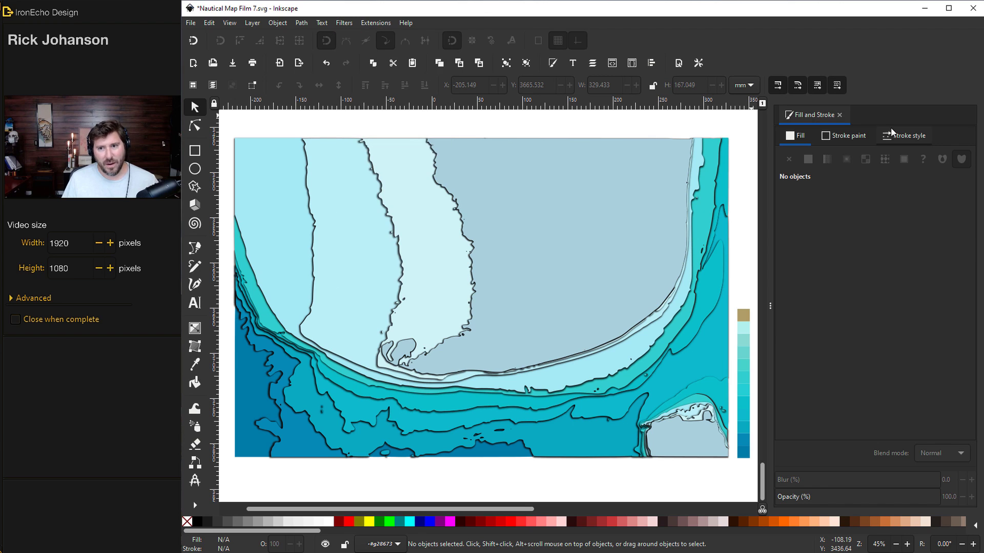
Step: Duplicate the deepest area in the southwest, fill the copy with the Old paint (bitmap) pattern and set its opacity to 20%
click(248, 440)
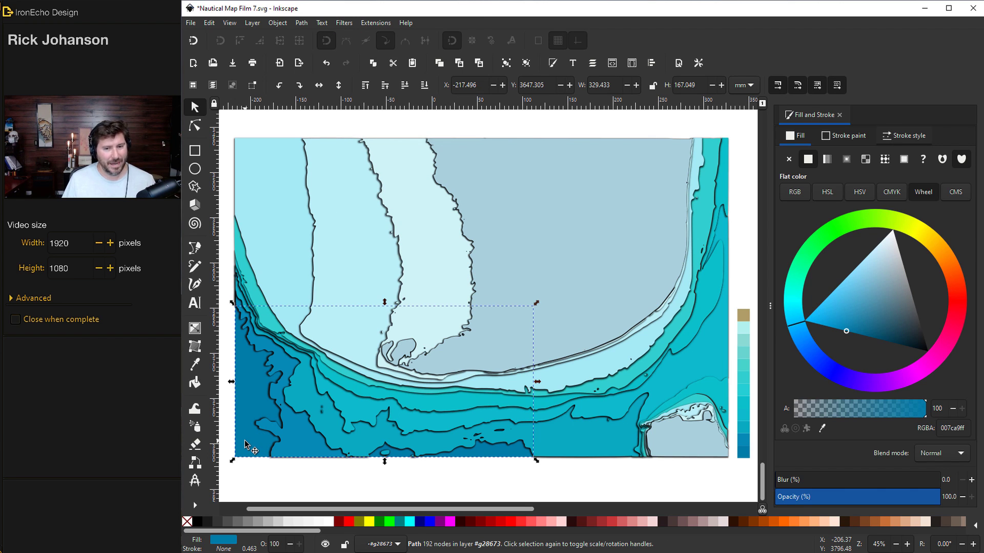
key(ctrl)
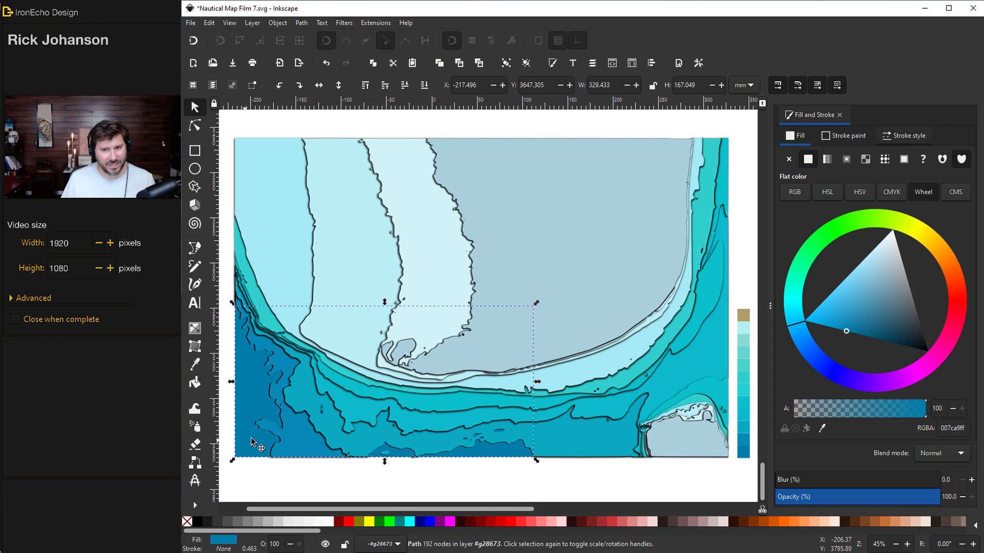
click(884, 160)
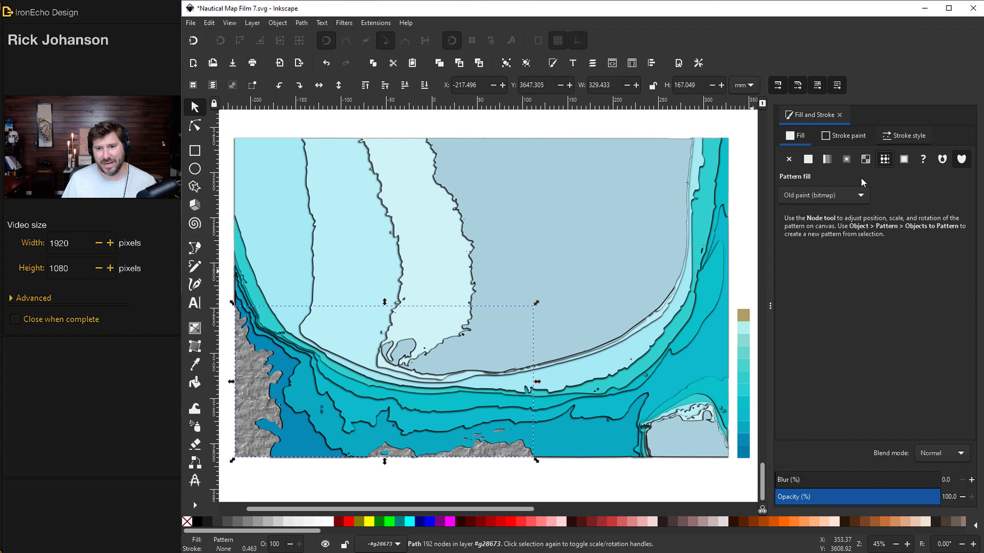
click(810, 196)
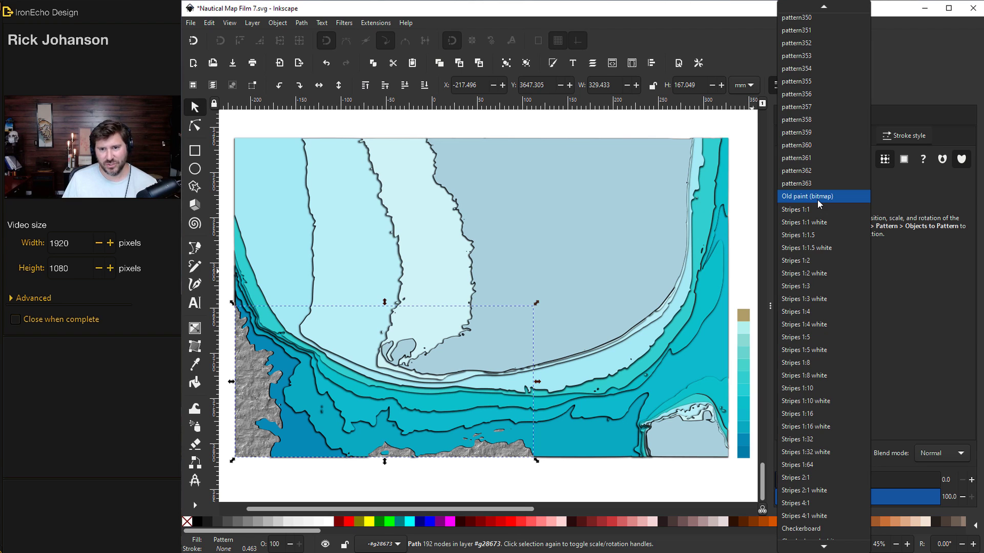
click(817, 199)
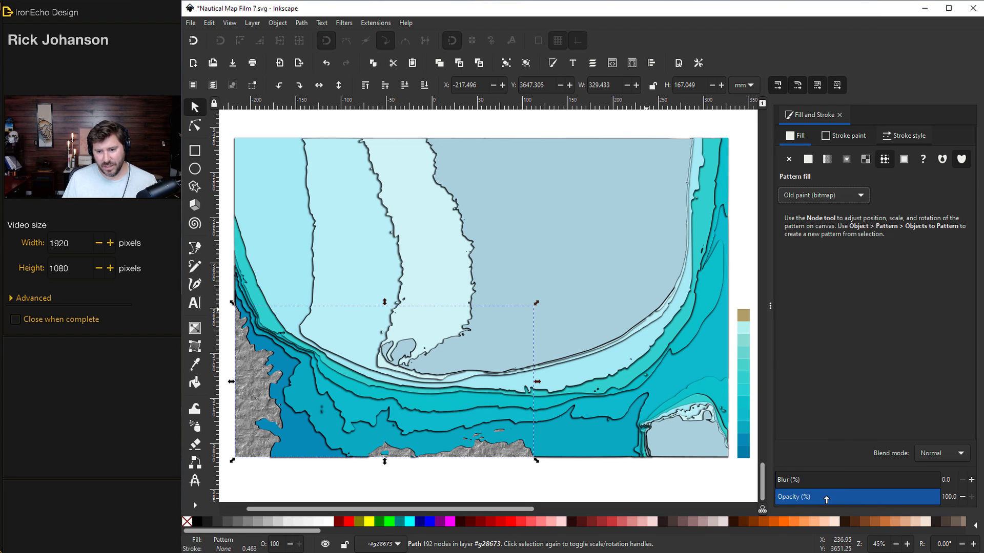
drag(826, 499, 927, 498)
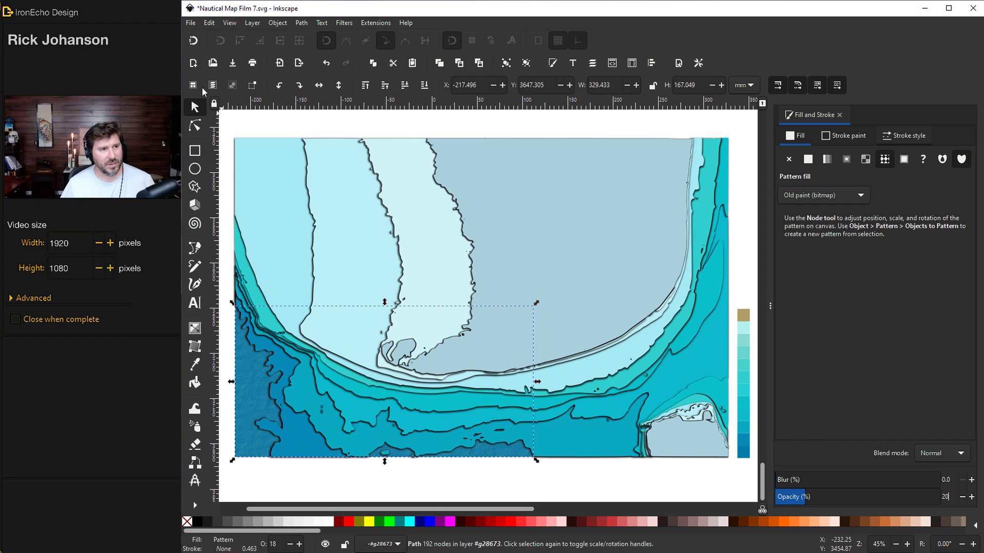
Step: Copy the textured overlay, duplicate the second-deepest area and paste the overlay's style onto that duplicate
click(208, 22)
click(231, 84)
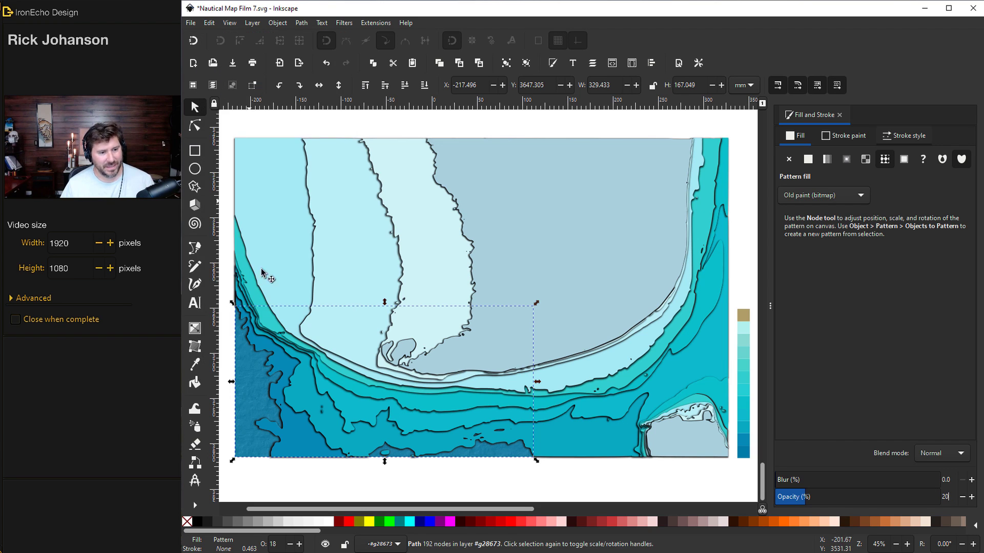
click(299, 462)
click(300, 443)
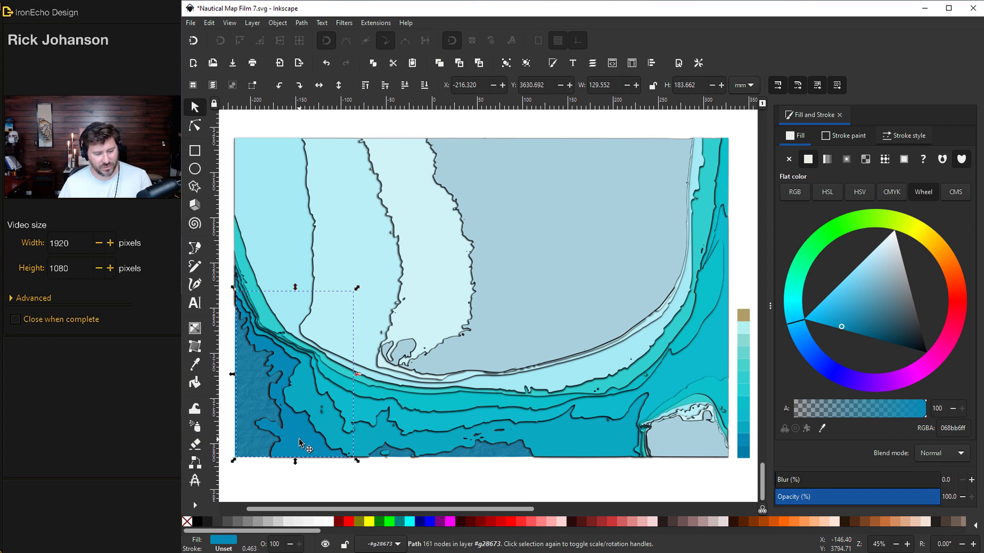
click(214, 23)
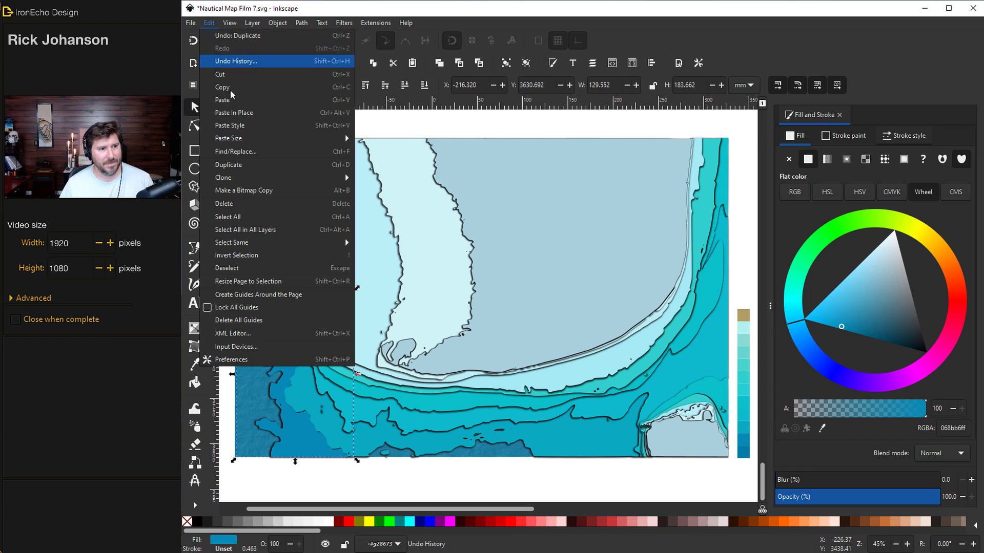
click(241, 129)
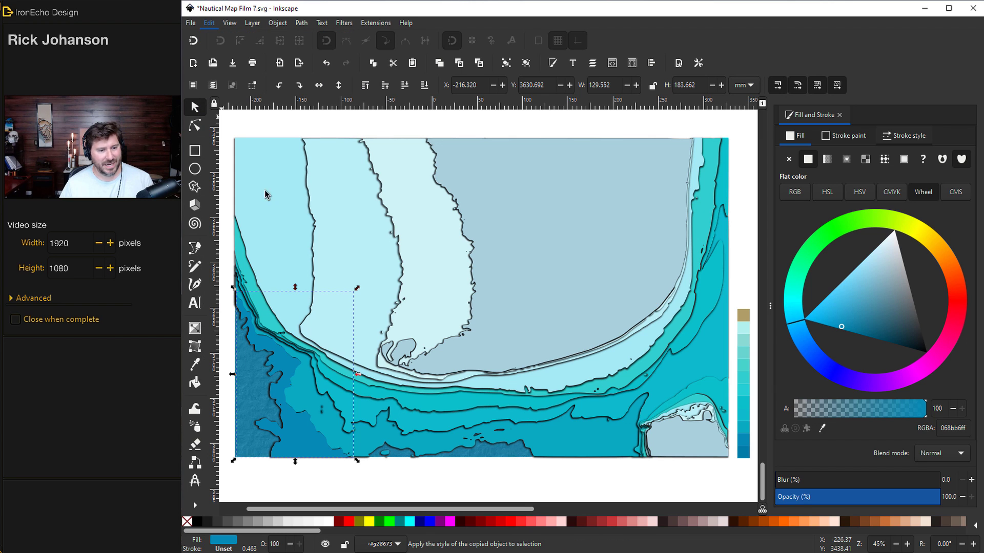
Step: Duplicate the 0aa9c1 and 0bbacb areas and give the duplicates the same semi-transparent Old paint texture
click(307, 388)
key(ctrl+d)
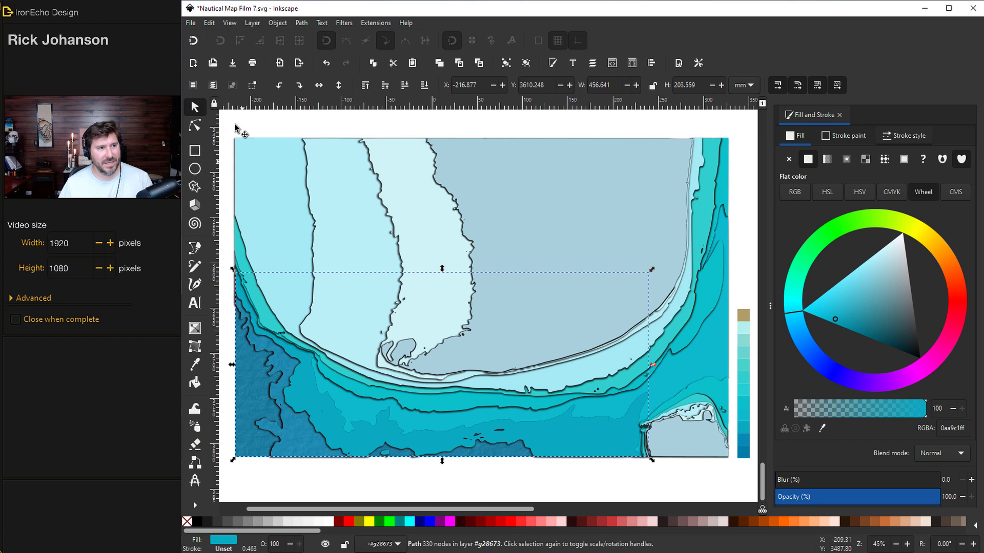
click(209, 23)
click(335, 423)
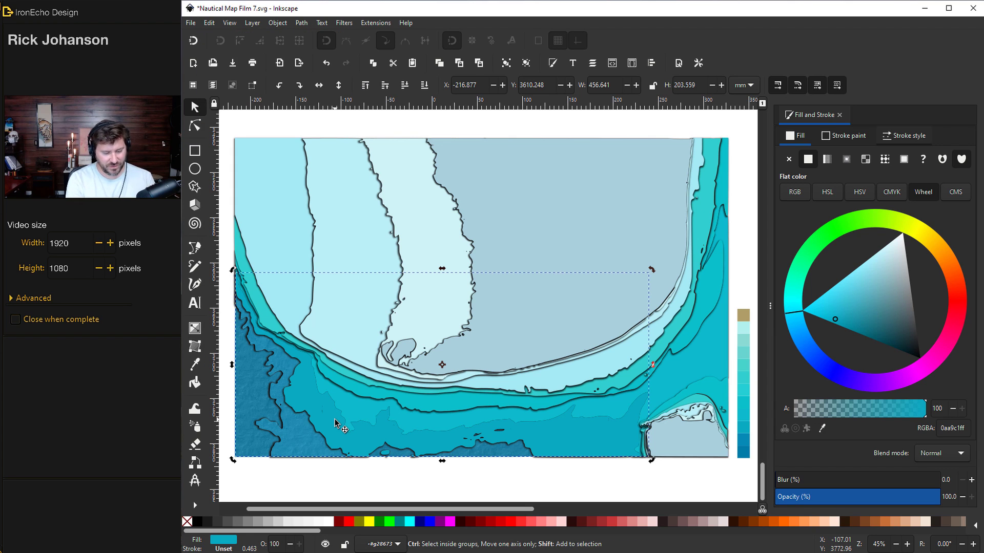
click(351, 415)
click(364, 408)
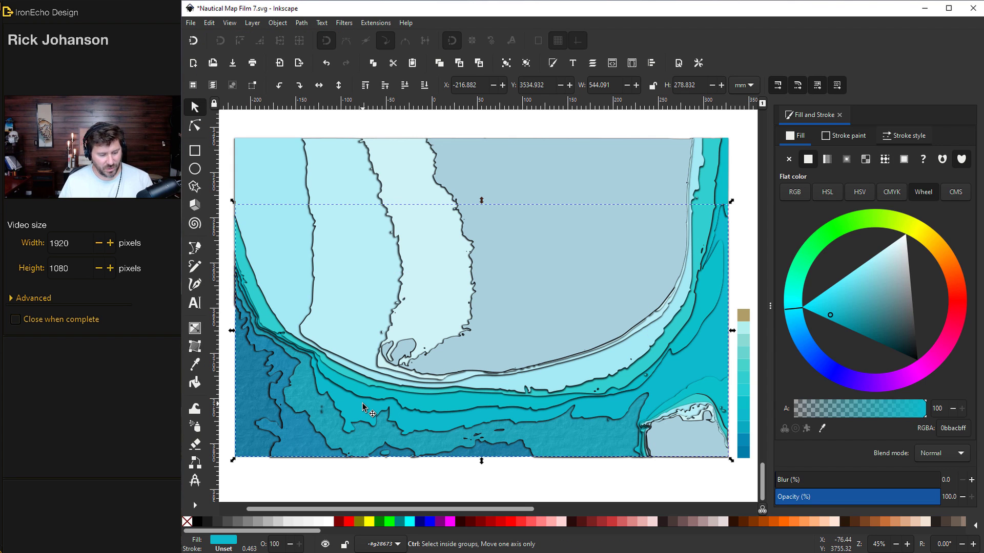
key(Delete)
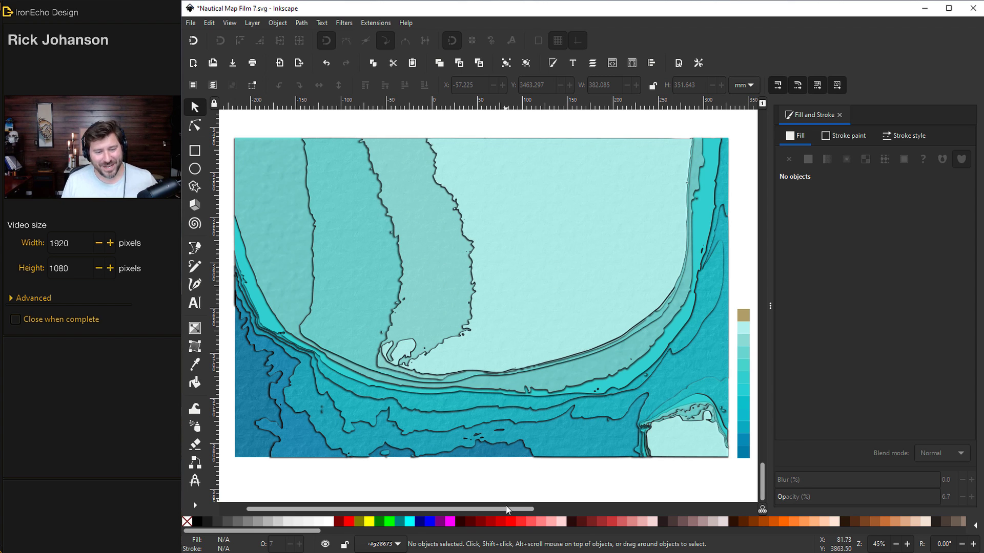
Step: Move the tan Florida land shape onto the northeastern part of the depth chart
scroll(564, 427, down, 1)
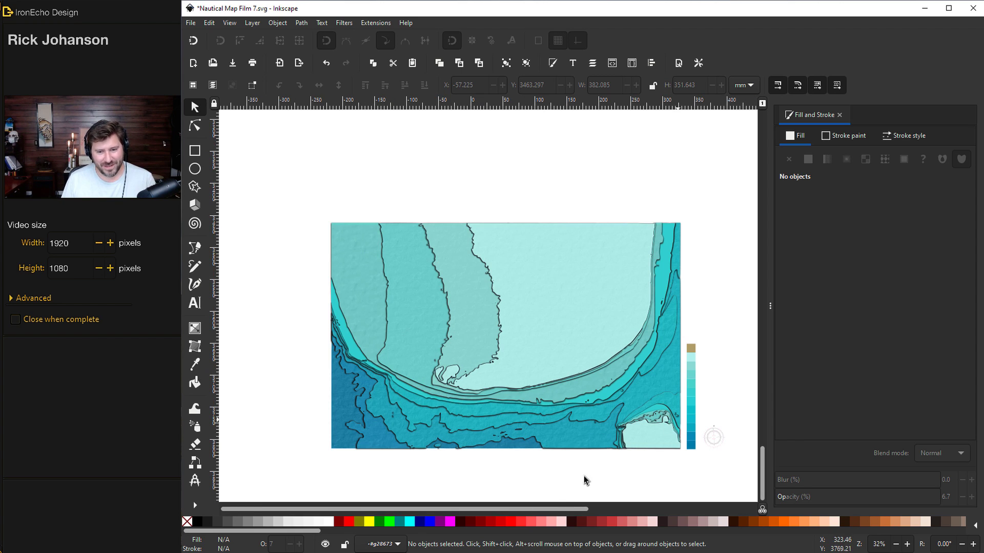
drag(543, 514, 625, 511)
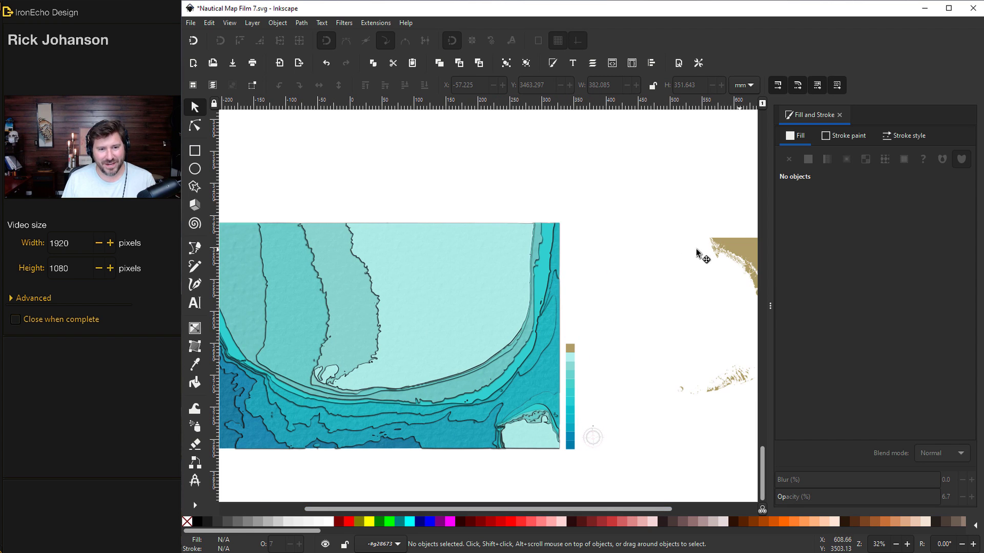
drag(703, 254, 408, 237)
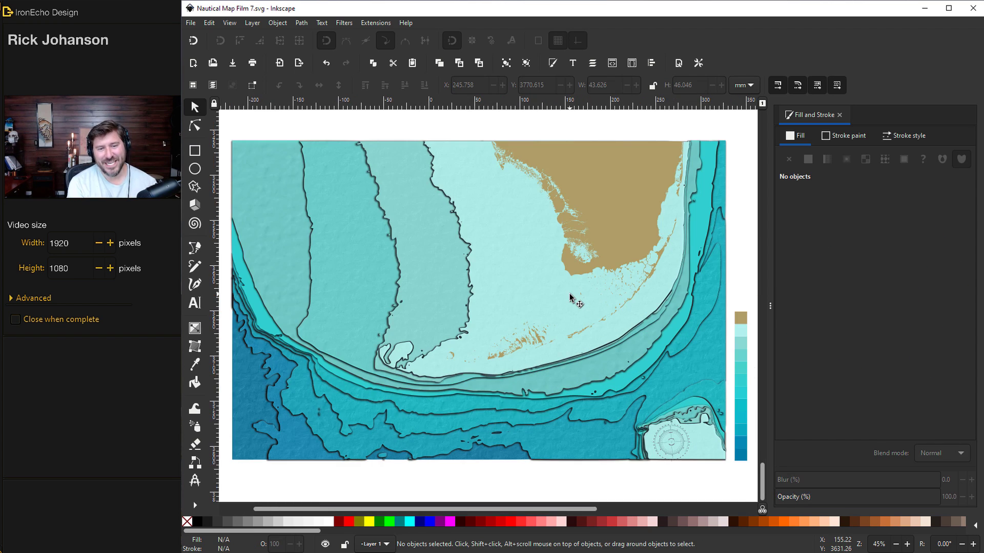